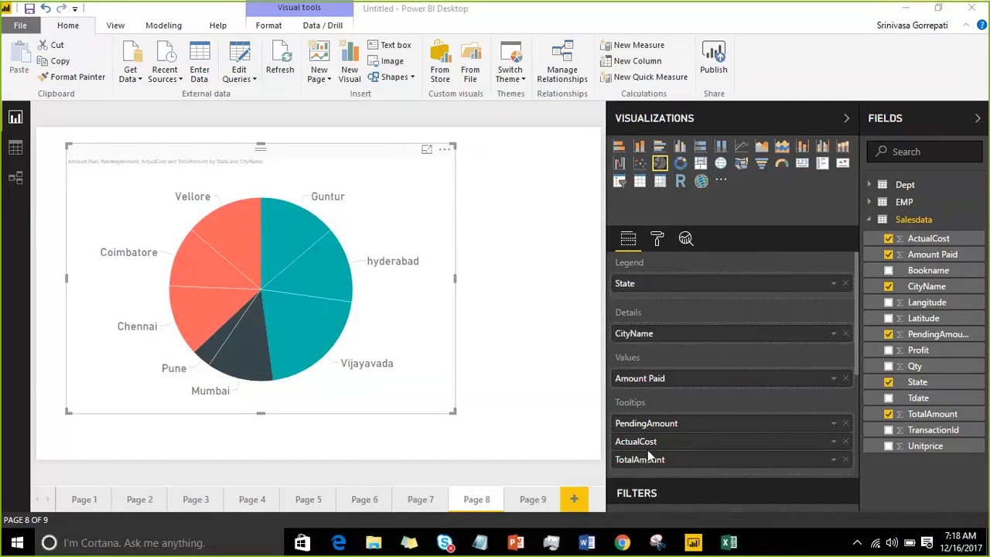
Step: Switch to Notepad and append "--yes" to the line about two dimensions with more than one measure, and return to Power BI
mouse_move(296, 235)
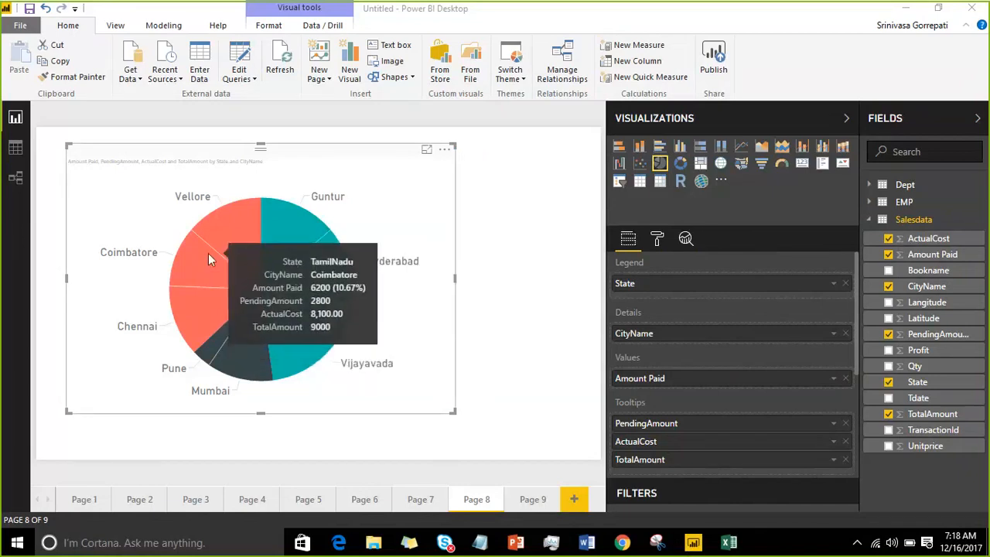
left_click(480, 543)
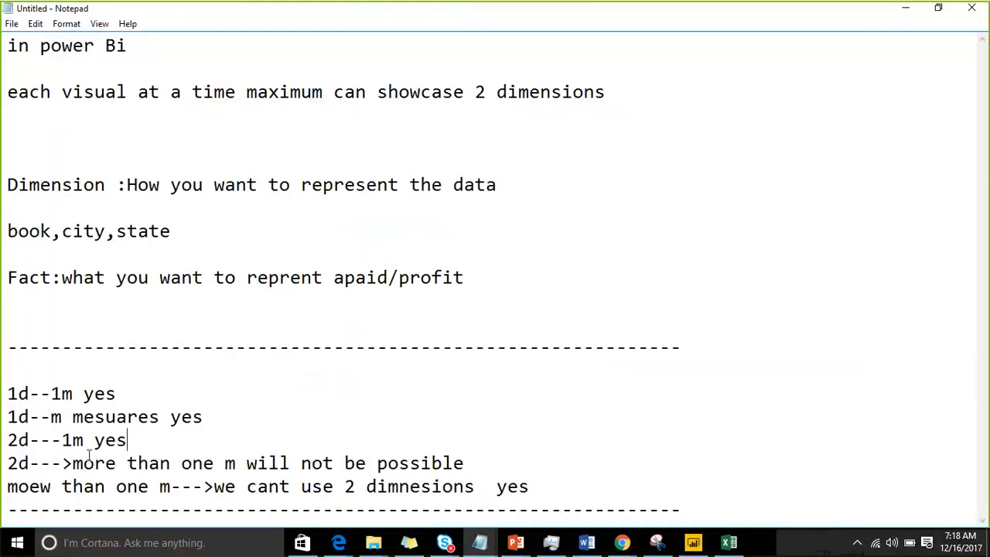
left_click_drag(83, 464, 398, 465)
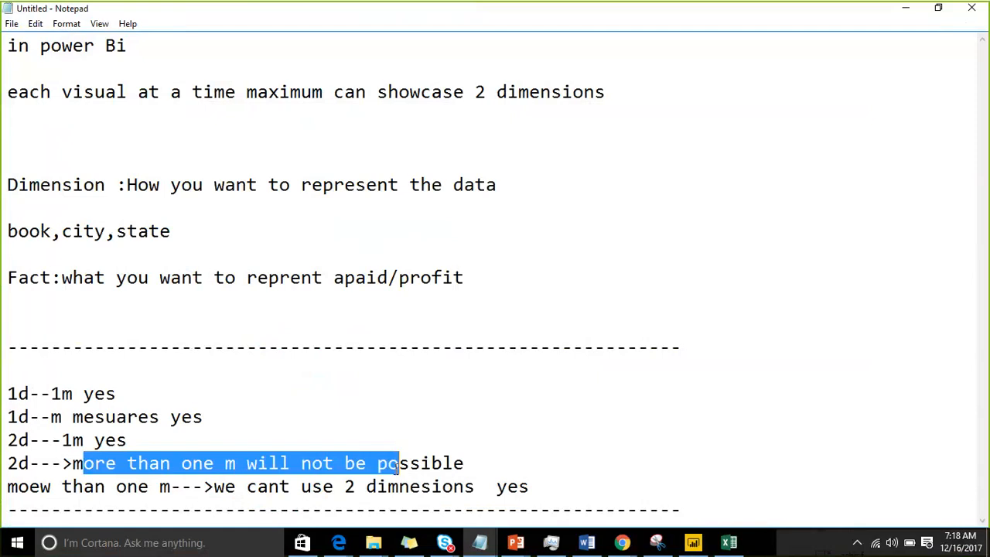
left_click(479, 463)
type("--yes")
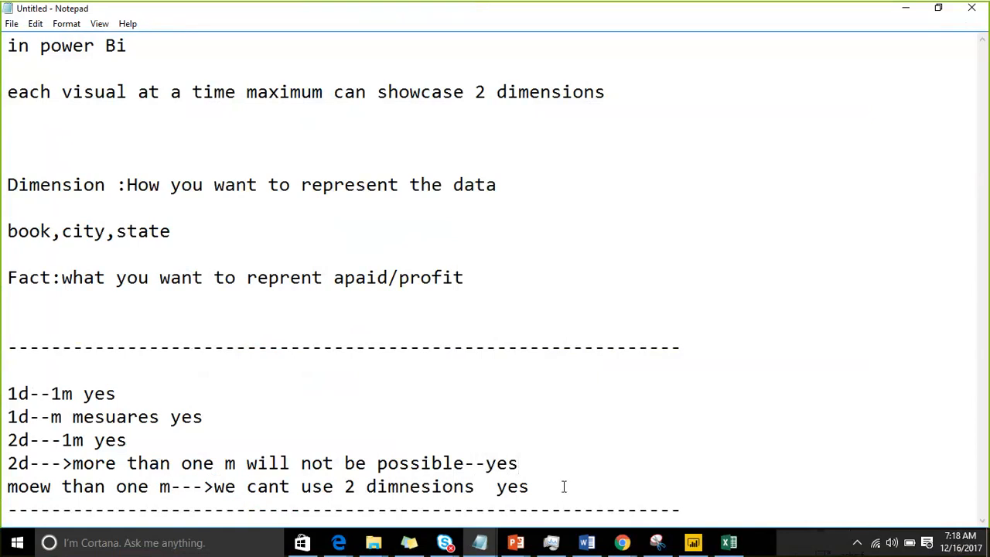
left_click_drag(564, 487, 7, 395)
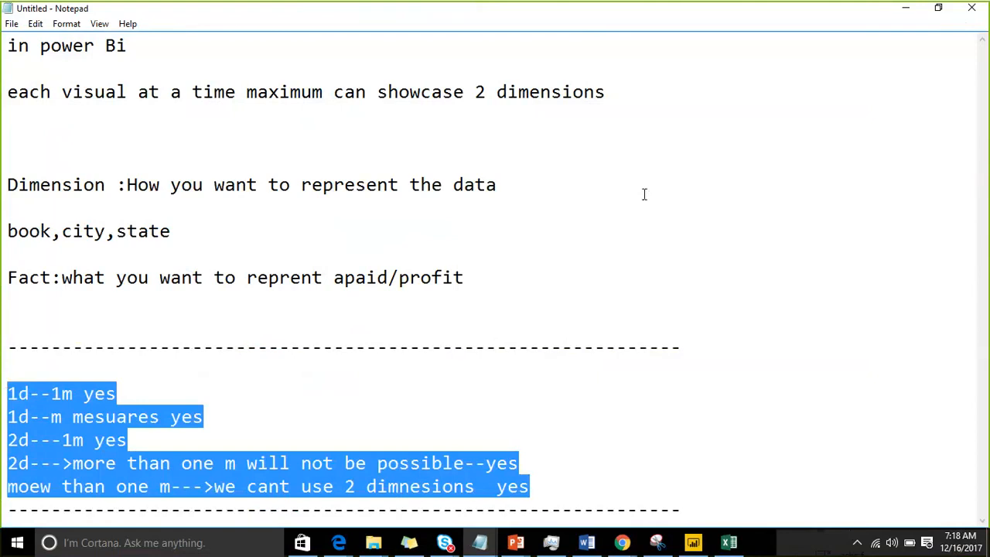
left_click(903, 10)
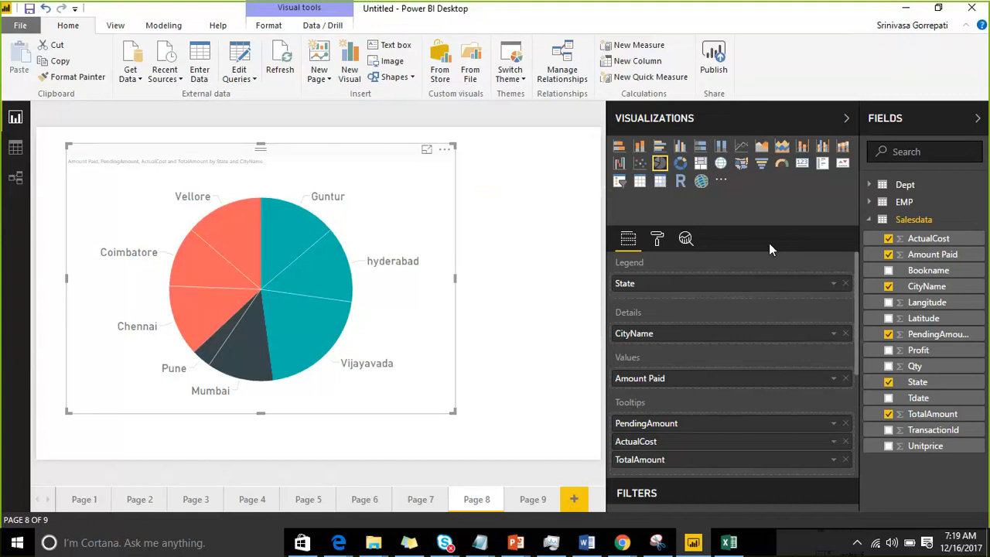
Step: View the Page 8 pie chart in focus mode, return to the report and check the chart's options
left_click(428, 159)
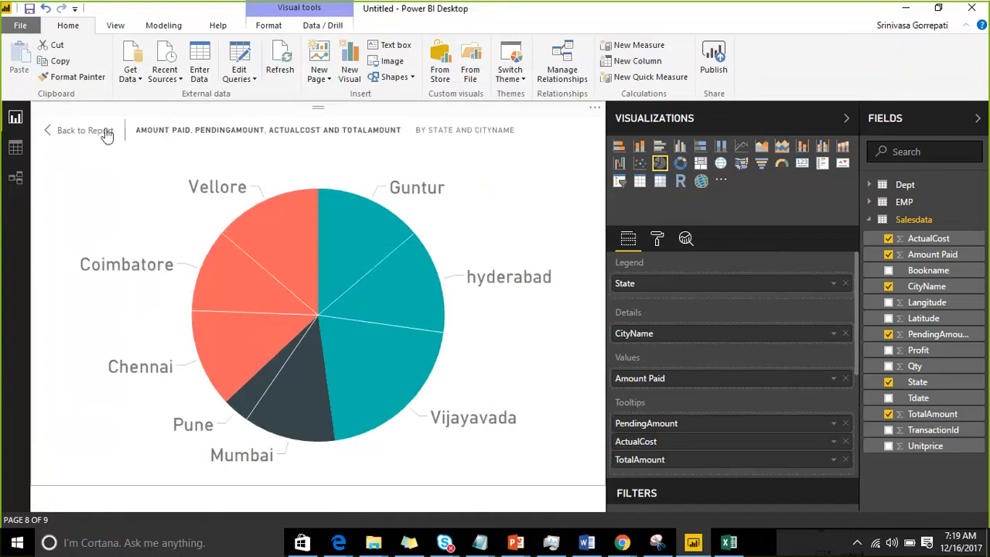
left_click(104, 131)
left_click(443, 151)
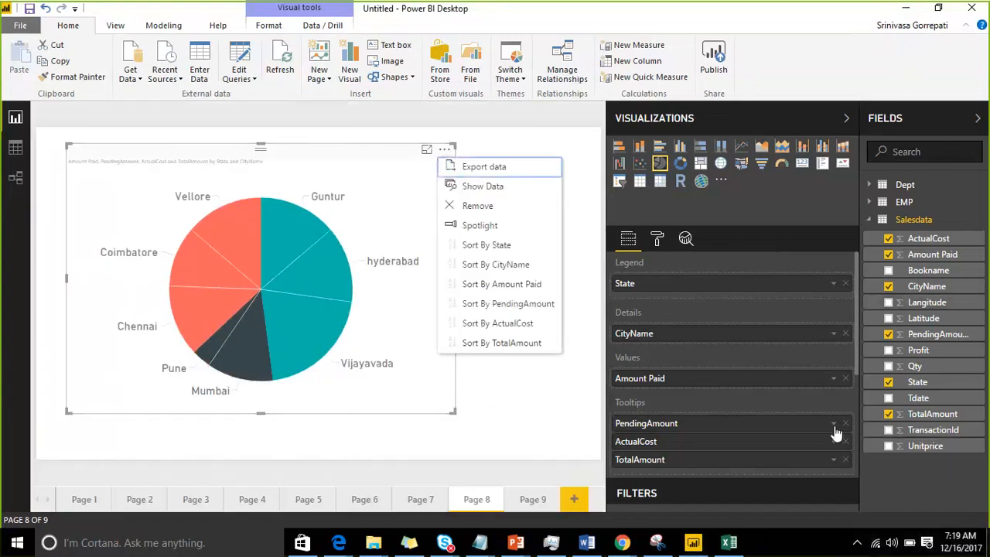
Step: Remove ActualCost, TotalAmount and PendingAmount from the Page 8 pie chart's tooltips
left_click(845, 441)
left_click(845, 441)
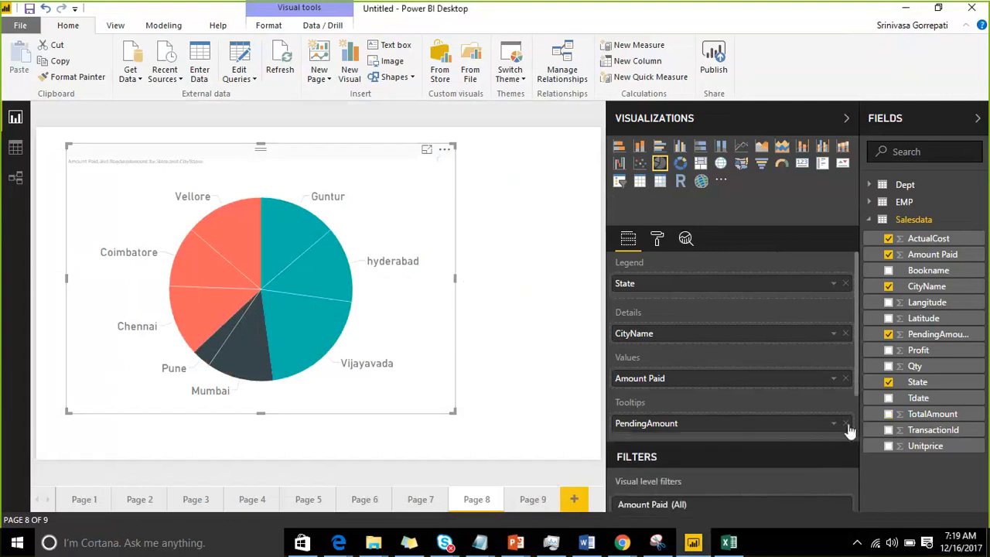
left_click(845, 423)
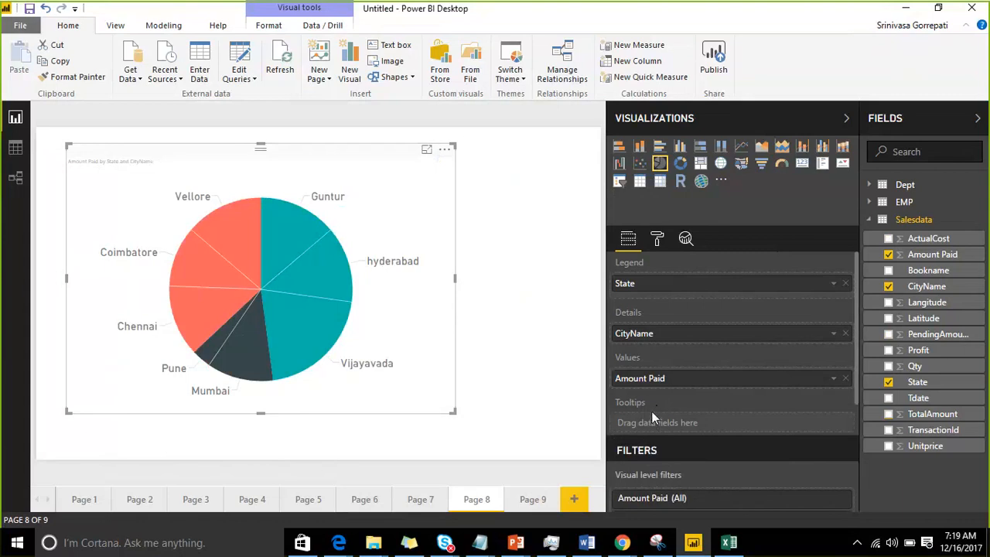
left_click(974, 475)
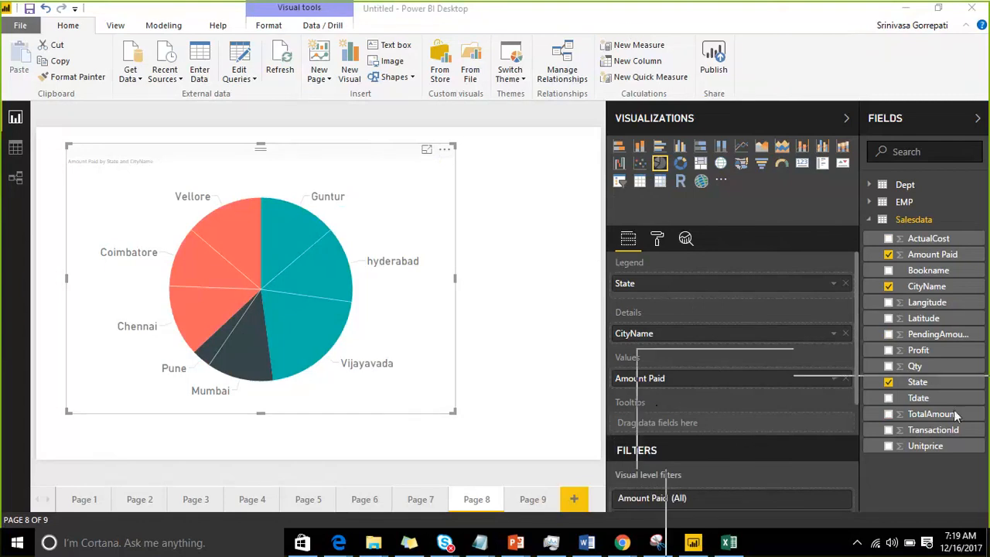
Step: Examine the gauge chart on Page 7, including its assigned fields and target value
left_click(420, 499)
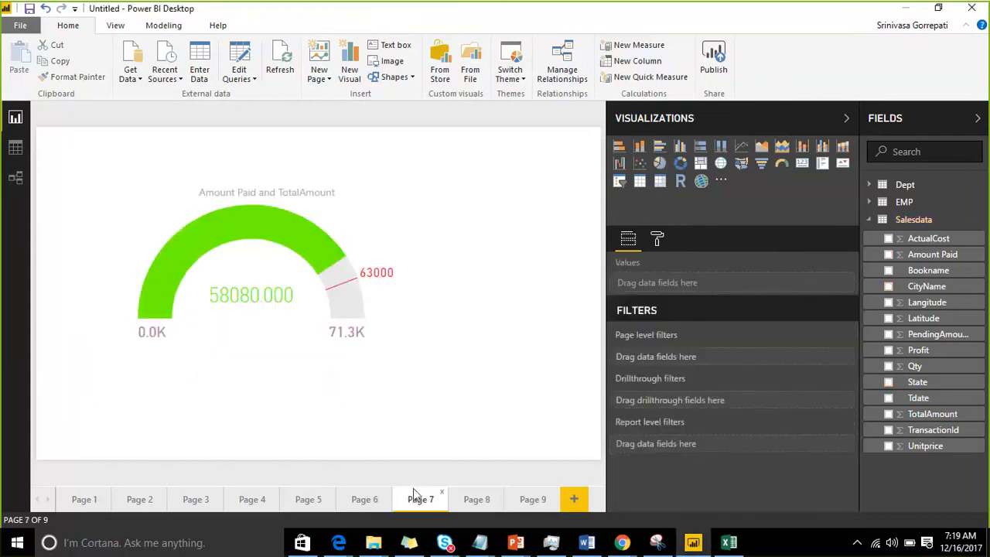
left_click(310, 182)
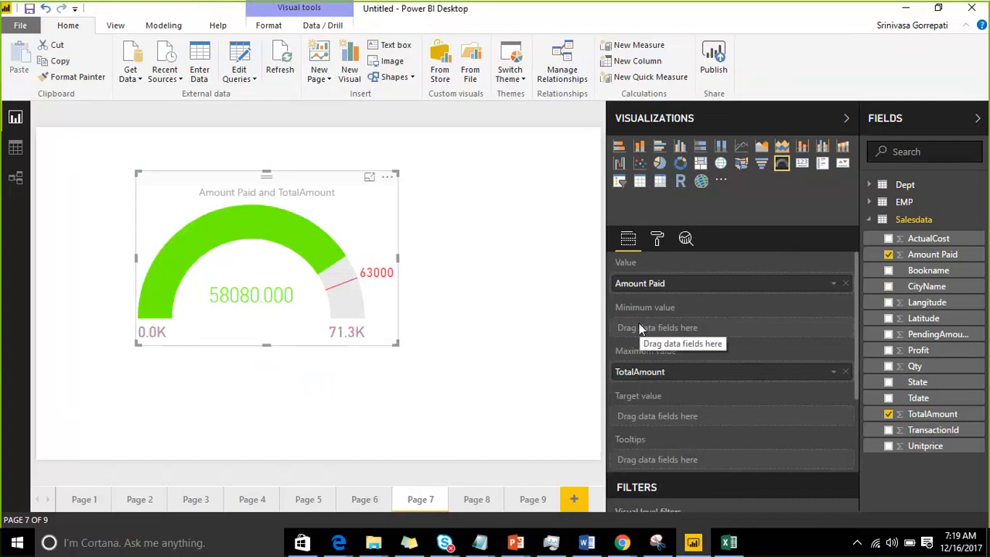
left_click_drag(819, 409, 569, 60)
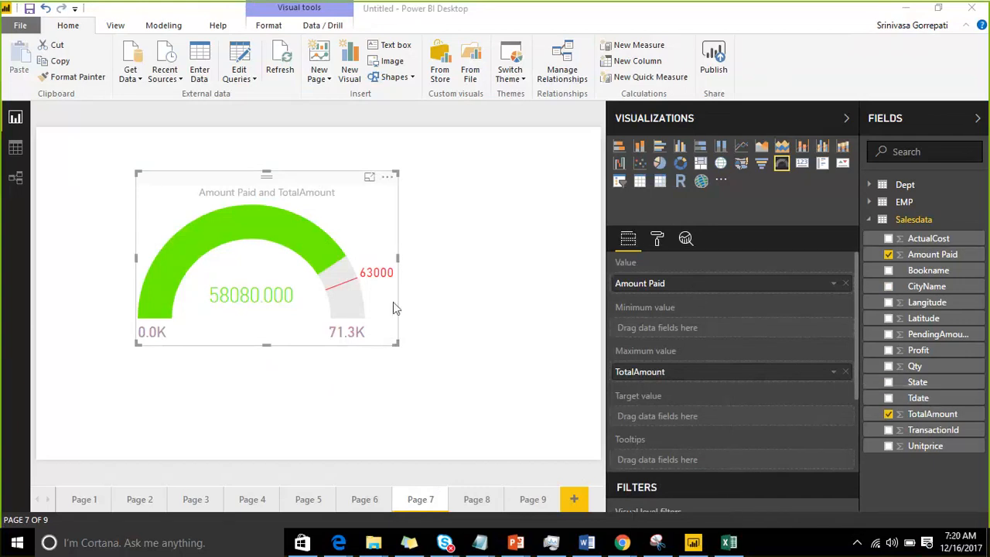
mouse_move(309, 246)
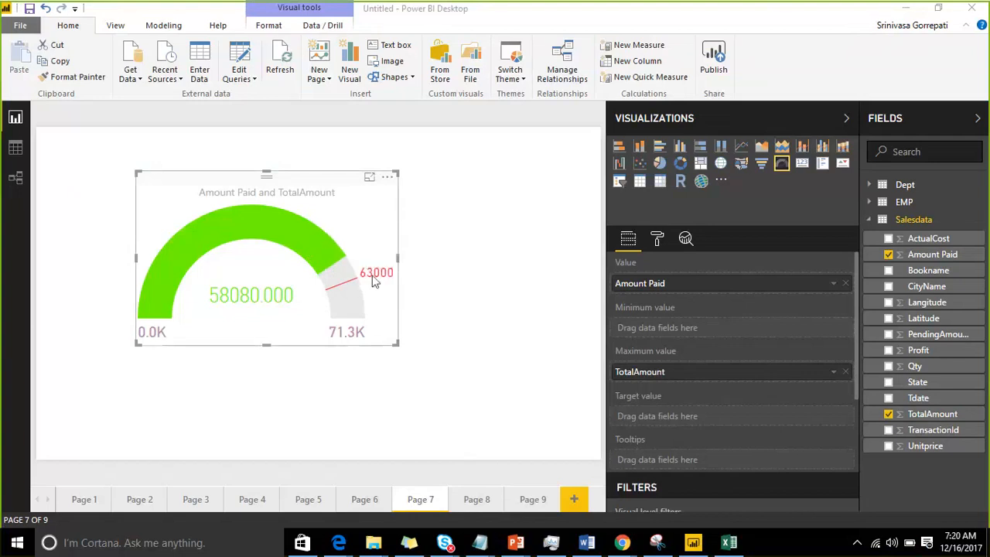
mouse_move(361, 284)
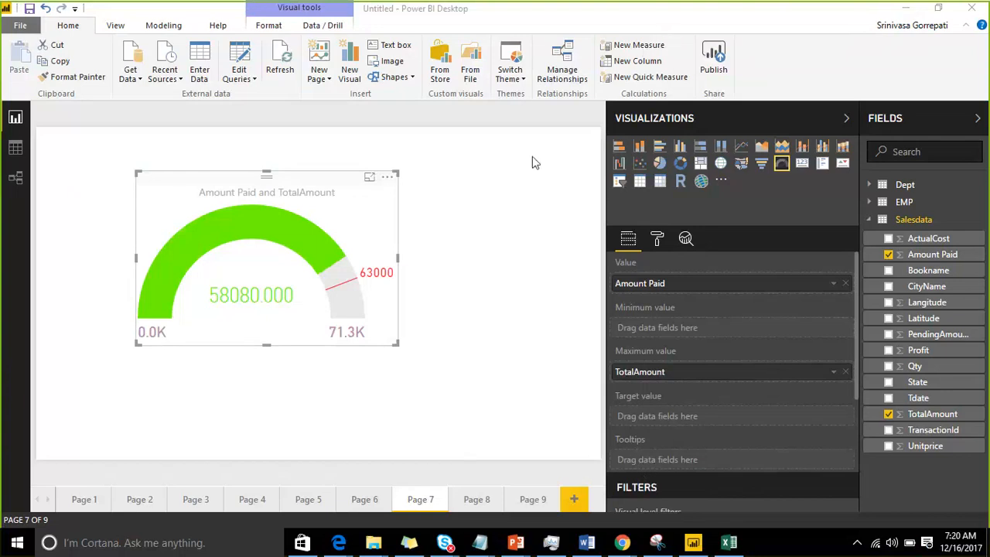
Step: Open Page 9 and move its pie chart slightly inward from the canvas's upper-left corner
left_click(532, 499)
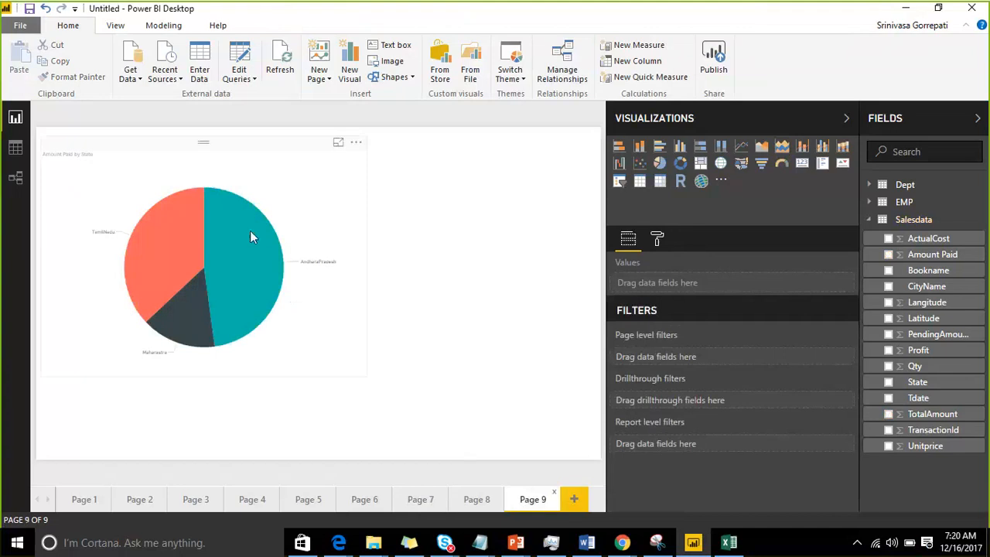
left_click(213, 167)
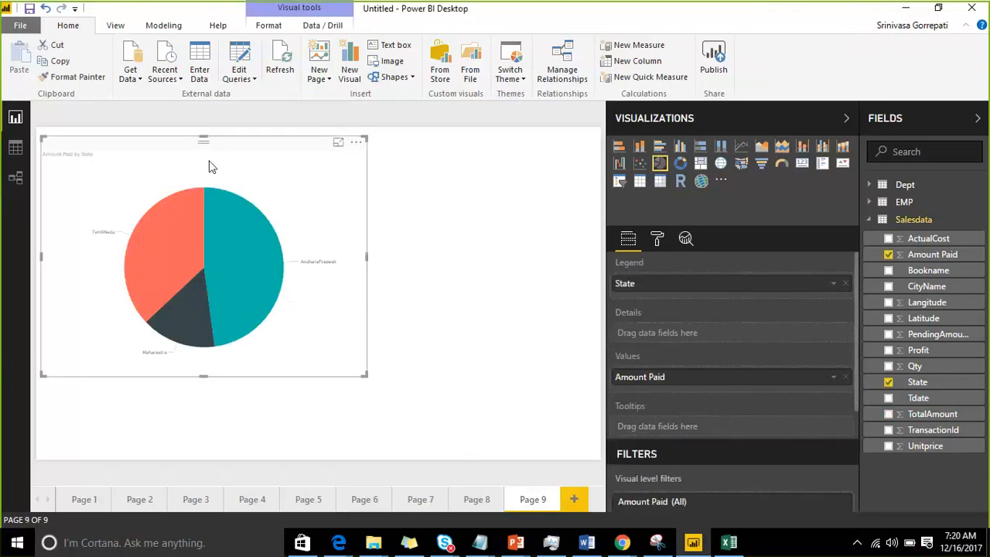
left_click_drag(281, 163, 330, 171)
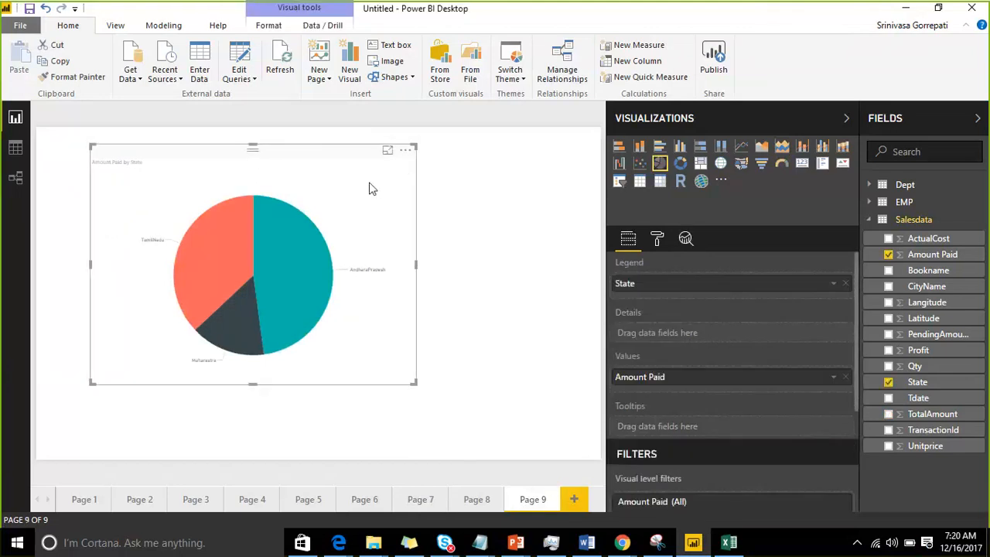
Step: View the data table behind the Amount Paid by State pie chart and return to the report
left_click(405, 151)
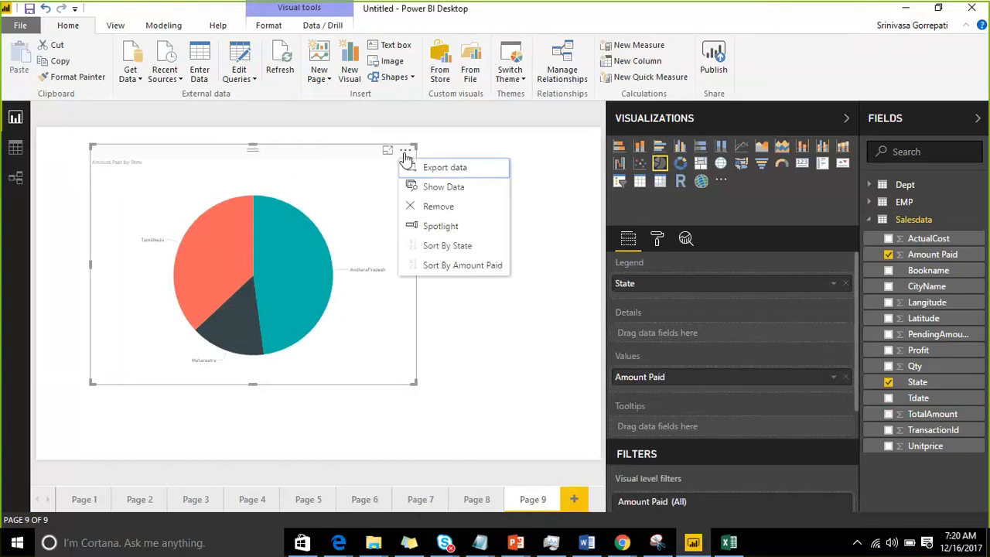
left_click(443, 186)
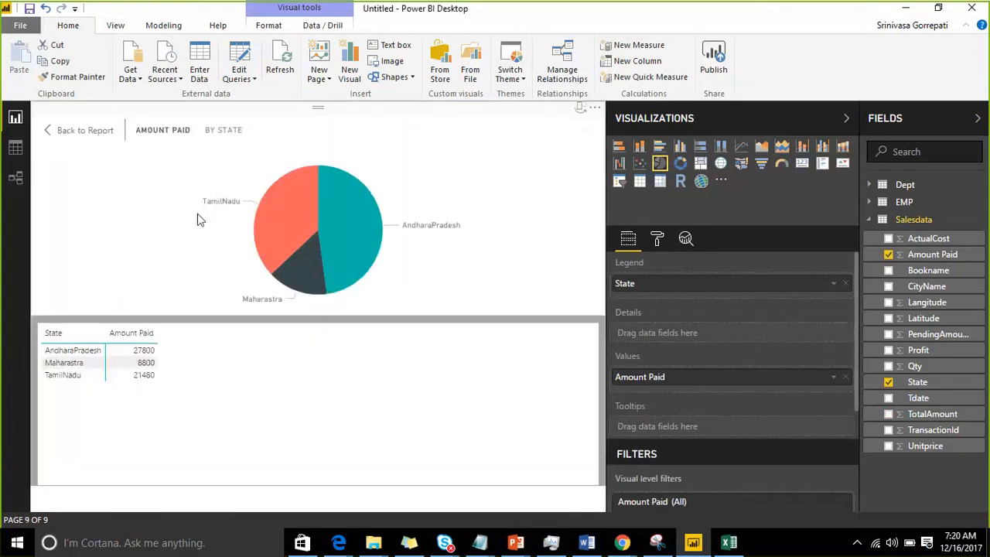
left_click(77, 130)
Step: Turn on Spotlight for the Page 9 pie chart and sort its slices by State in ascending order
left_click(406, 150)
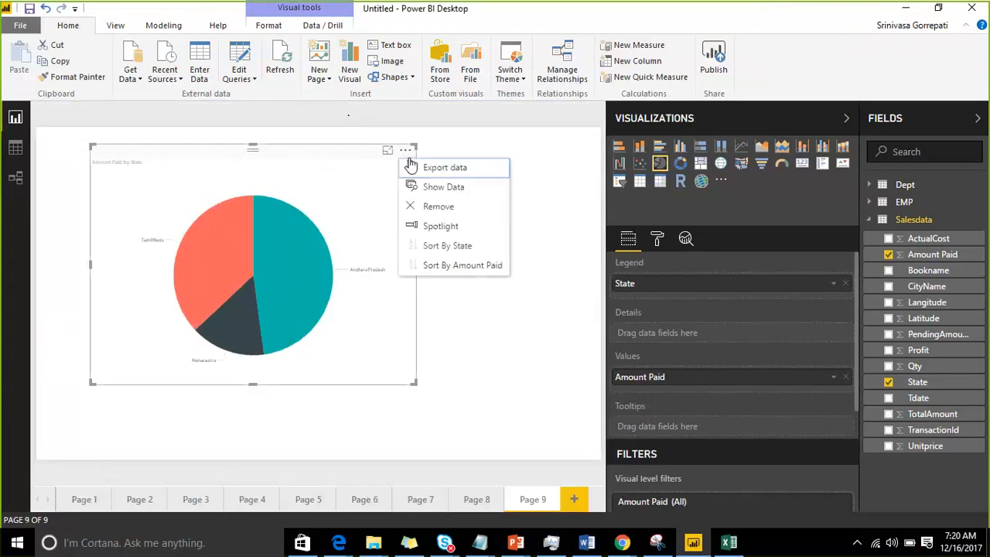
left_click(434, 227)
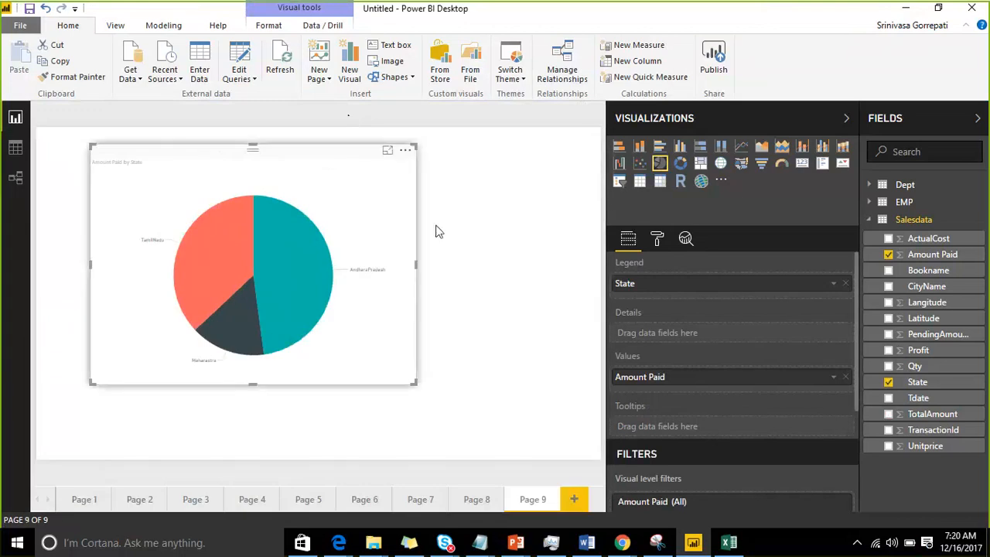
left_click(406, 150)
left_click(427, 246)
left_click(405, 150)
left_click(411, 244)
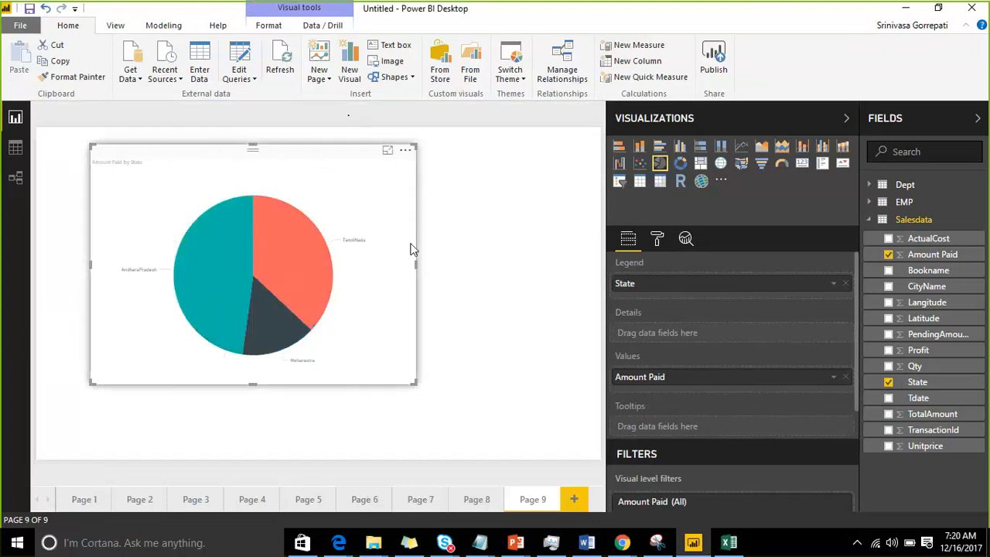
Step: Sort the Page 9 pie chart by Amount Paid in ascending order
left_click(405, 150)
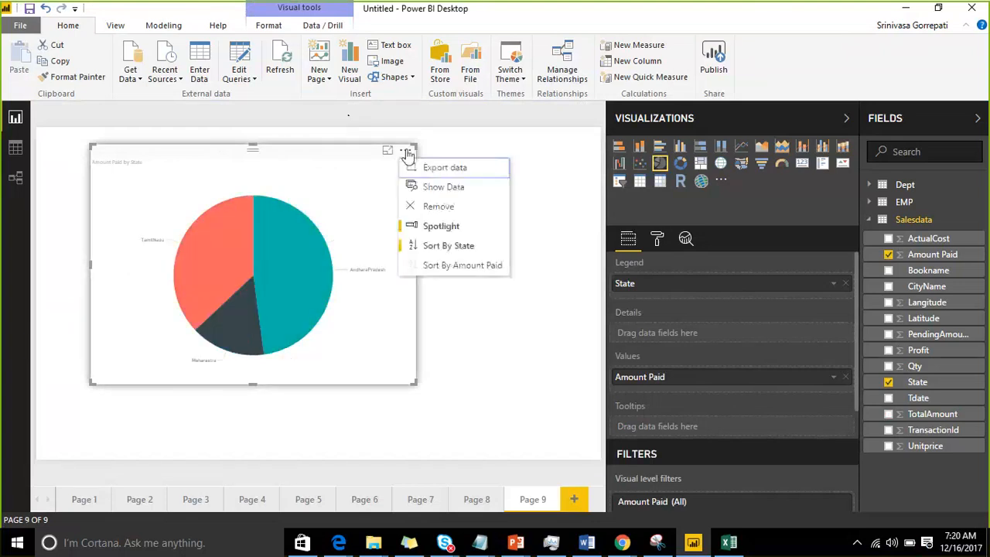
left_click(448, 265)
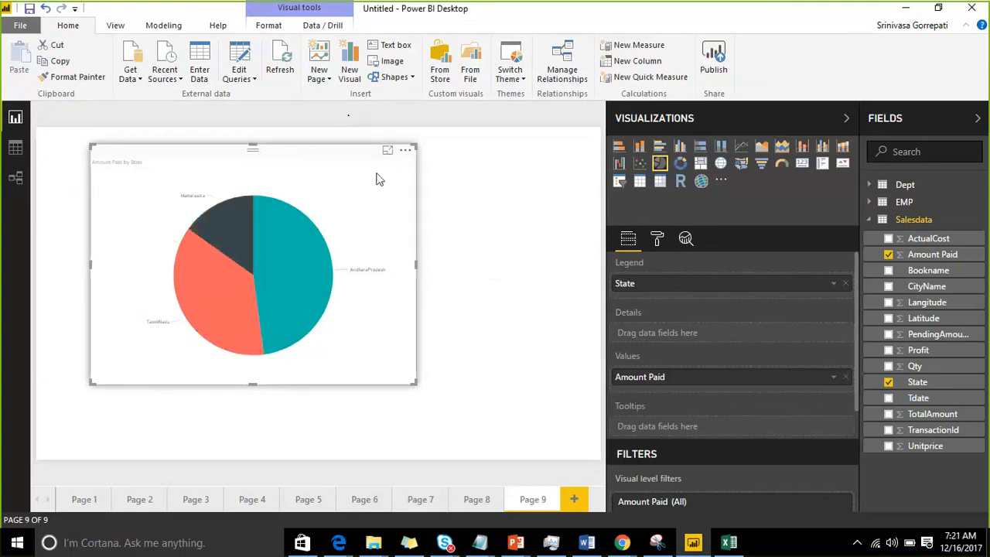
mouse_move(247, 204)
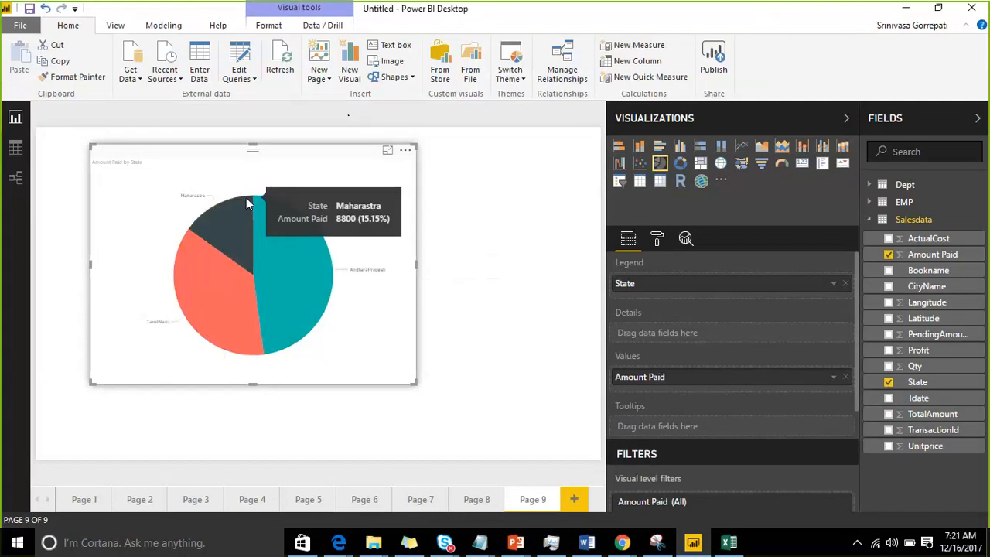
left_click(406, 151)
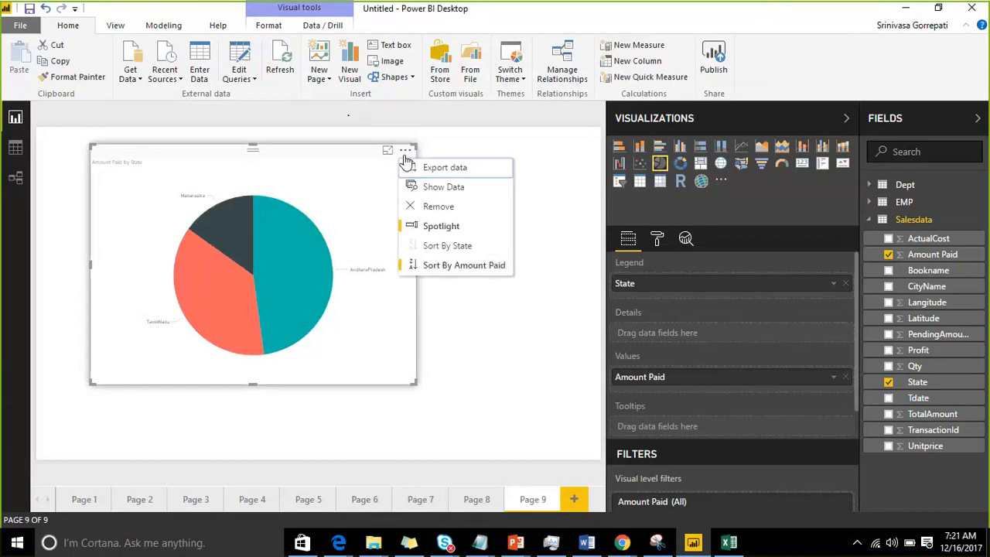
left_click(410, 264)
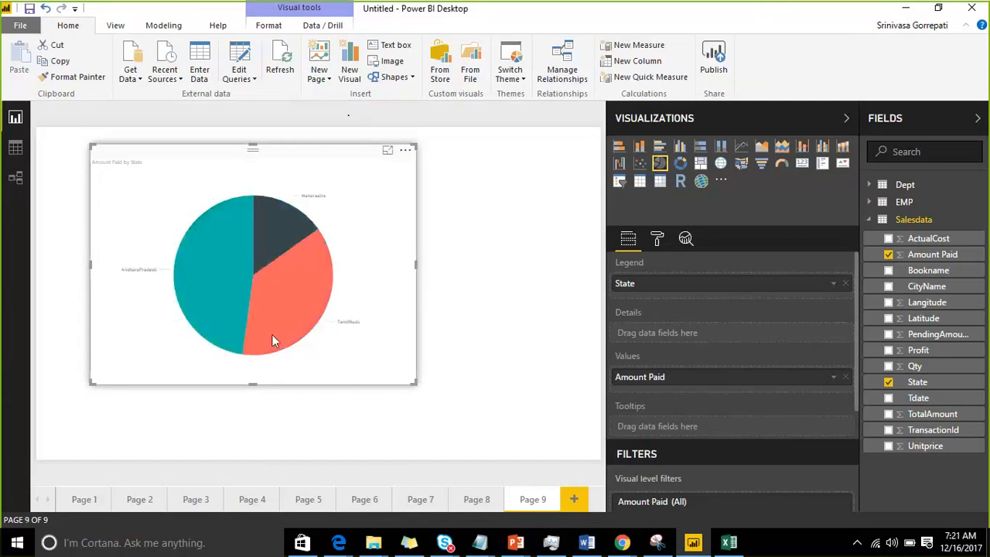
Step: Turn on the legend in the Page 9 pie chart's formatting settings
left_click(405, 151)
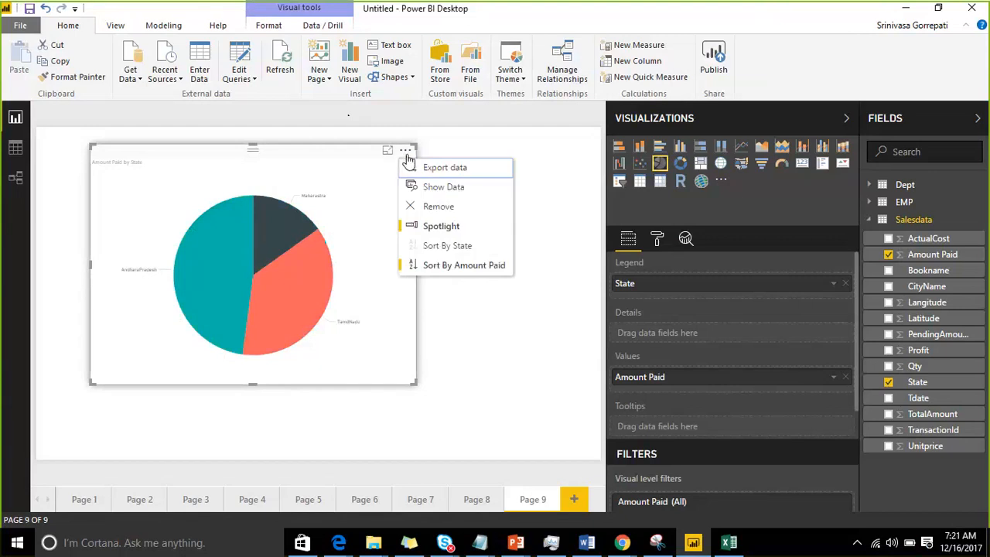
left_click(657, 239)
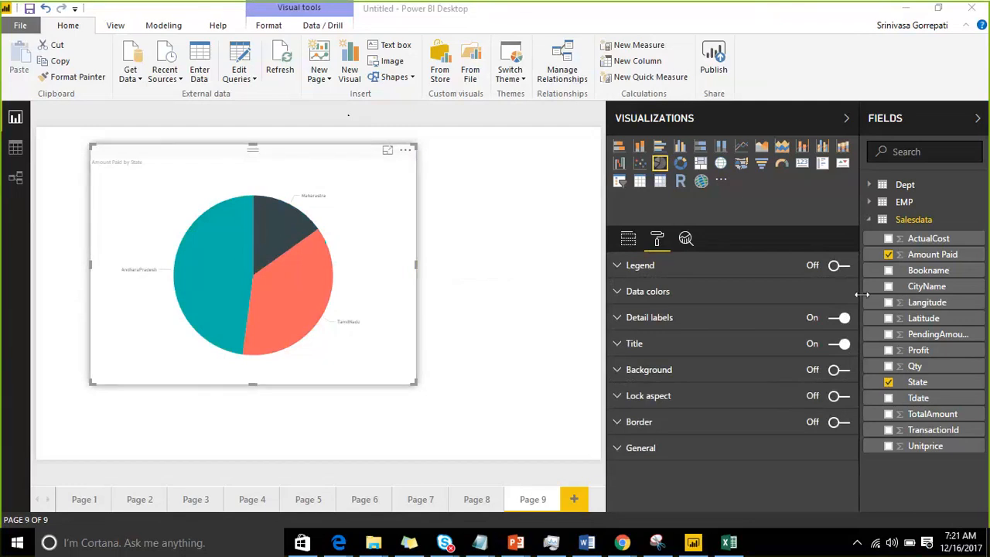
left_click(841, 267)
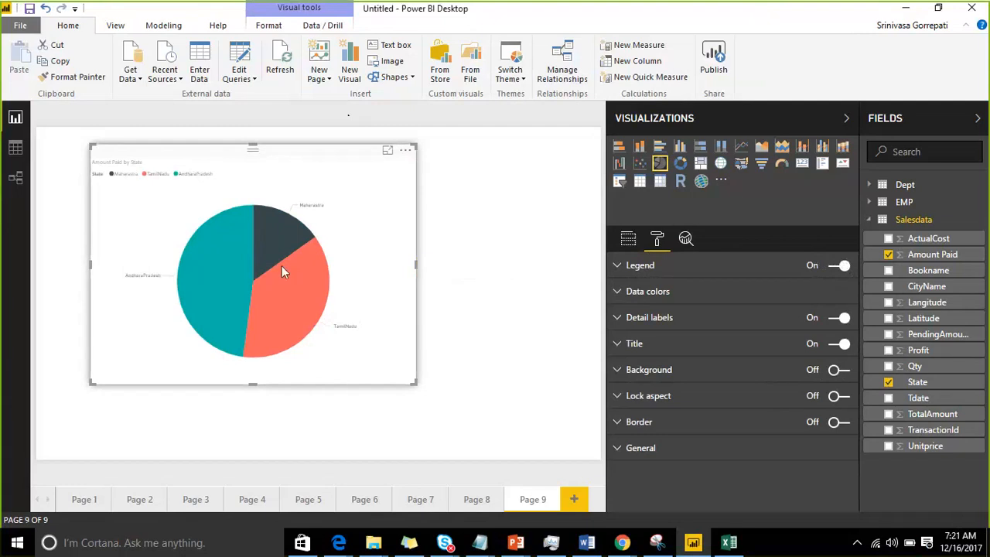
mouse_move(279, 262)
Step: Try the Bottom, Left and Right positions for the pie chart's legend
left_click(623, 271)
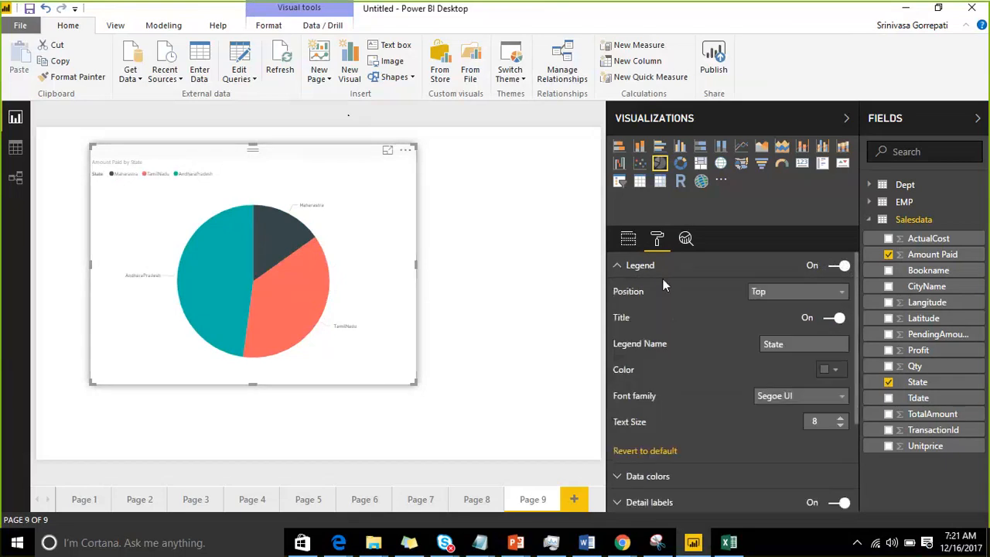
left_click(793, 298)
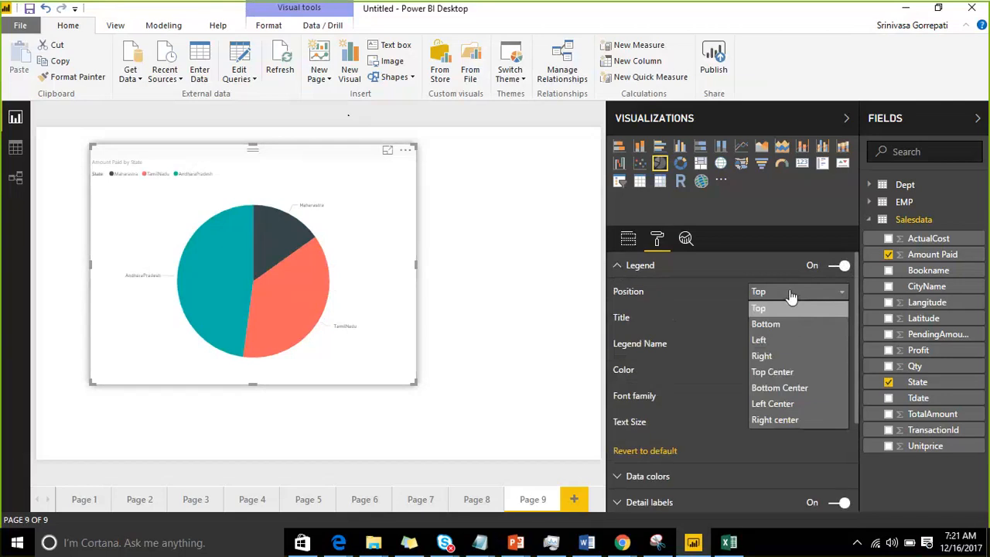
left_click(777, 325)
left_click(793, 293)
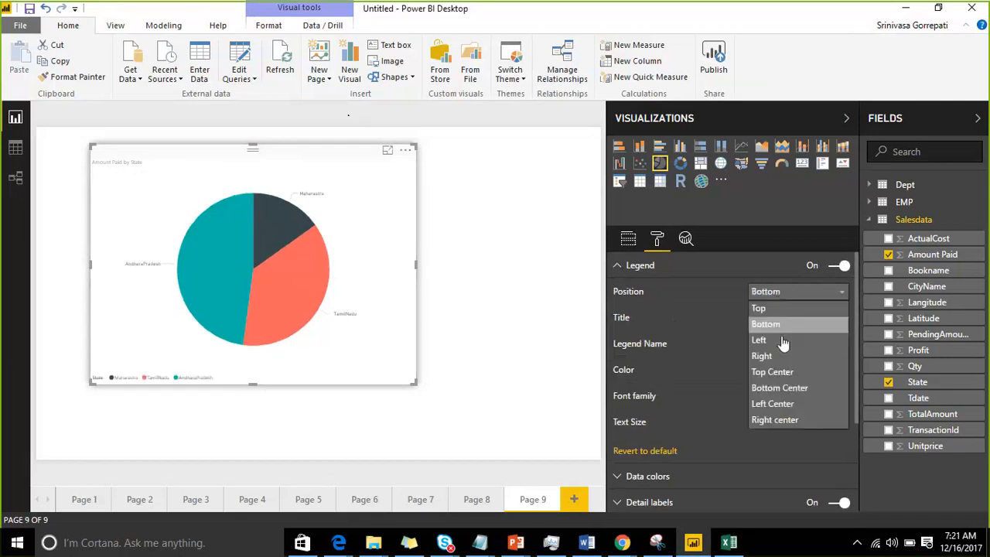
left_click(782, 339)
left_click(793, 294)
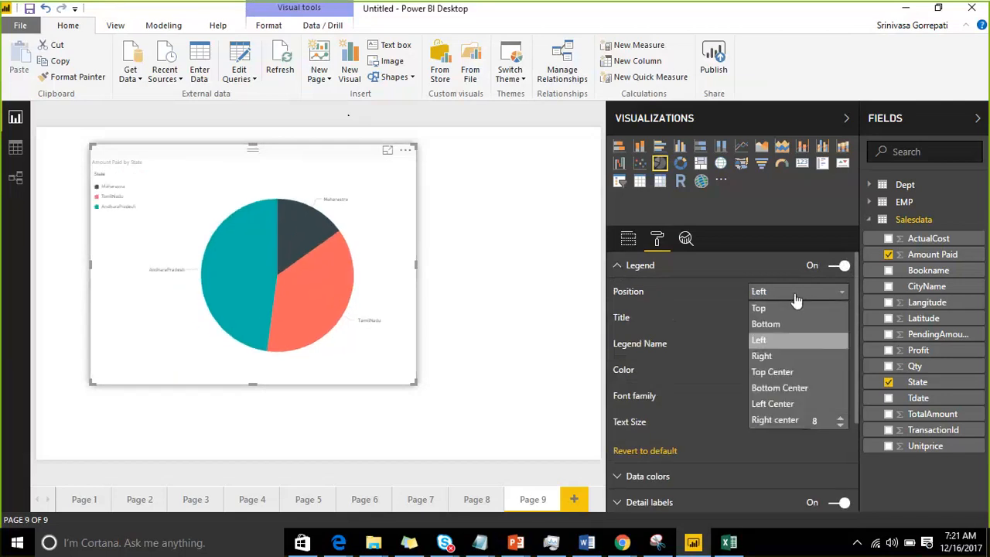
left_click(793, 353)
Step: Try the Top Center, Bottom Center and Left Center positions for the pie chart's legend
left_click(793, 294)
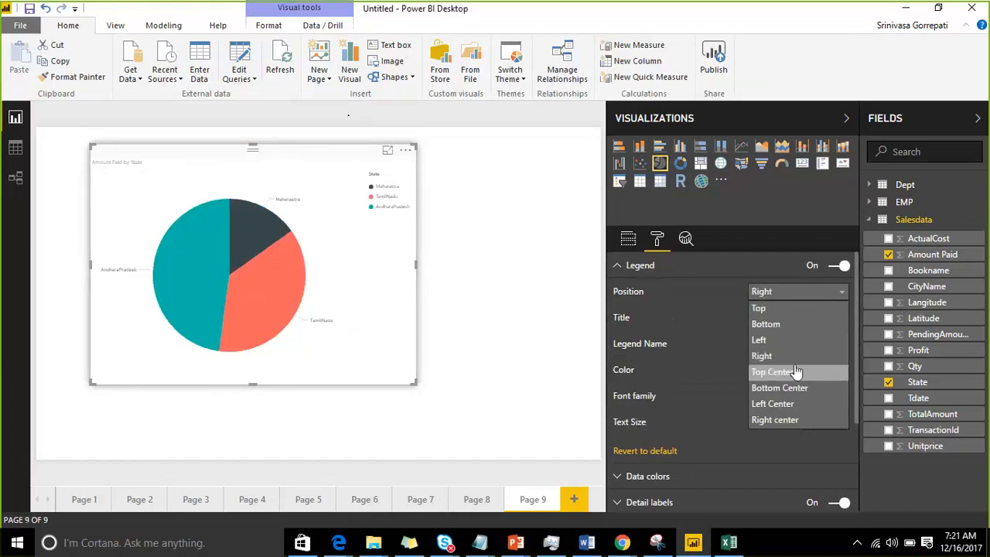
left_click(781, 369)
left_click(797, 292)
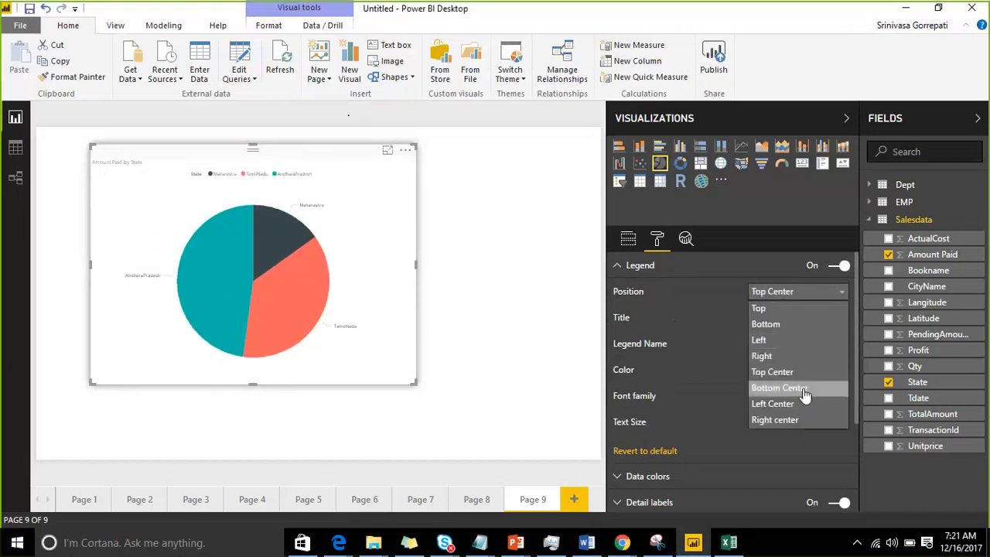
left_click(800, 385)
left_click(799, 294)
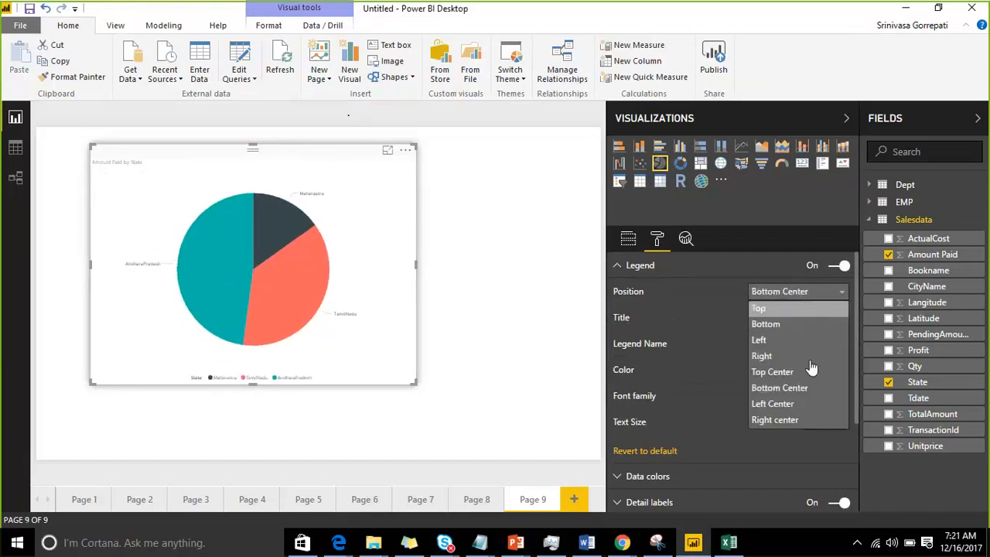
left_click(805, 402)
Step: Place the pie chart's legend at Right center and switch the legend title off and back on
left_click(785, 294)
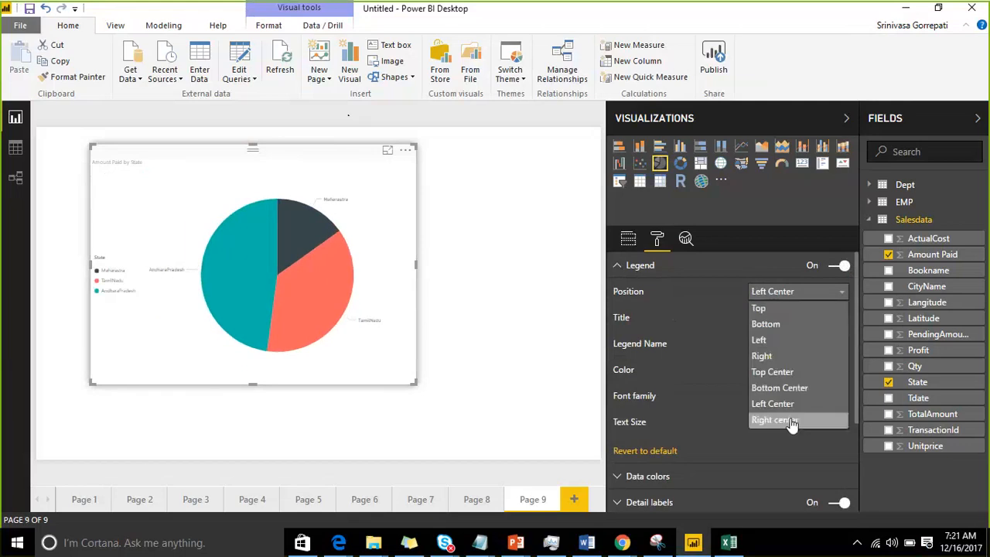
left_click(796, 418)
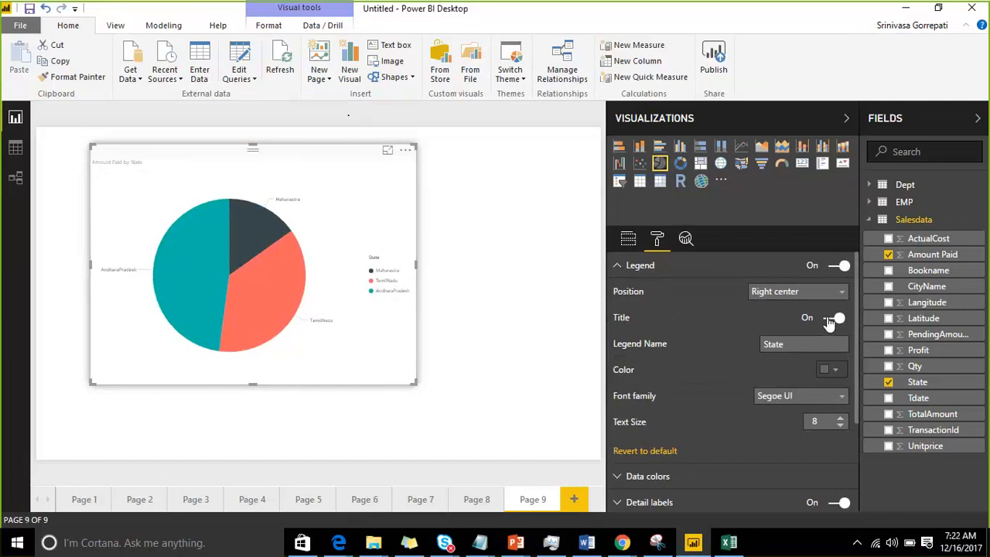
left_click(829, 323)
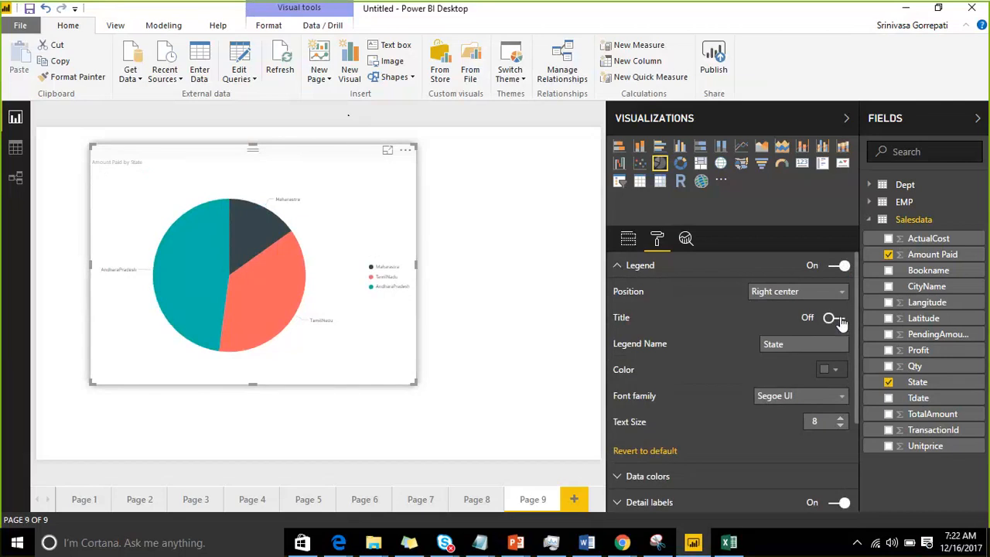
left_click(837, 320)
left_click(803, 344)
Step: Change the legend's text color to red
scroll(709, 336, "down", 2)
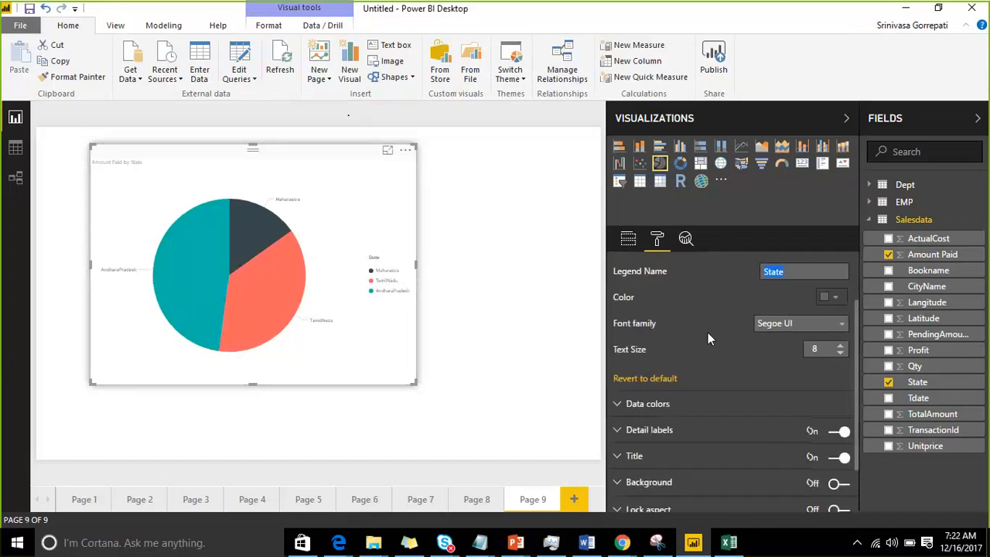
left_click(839, 304)
left_click(781, 333)
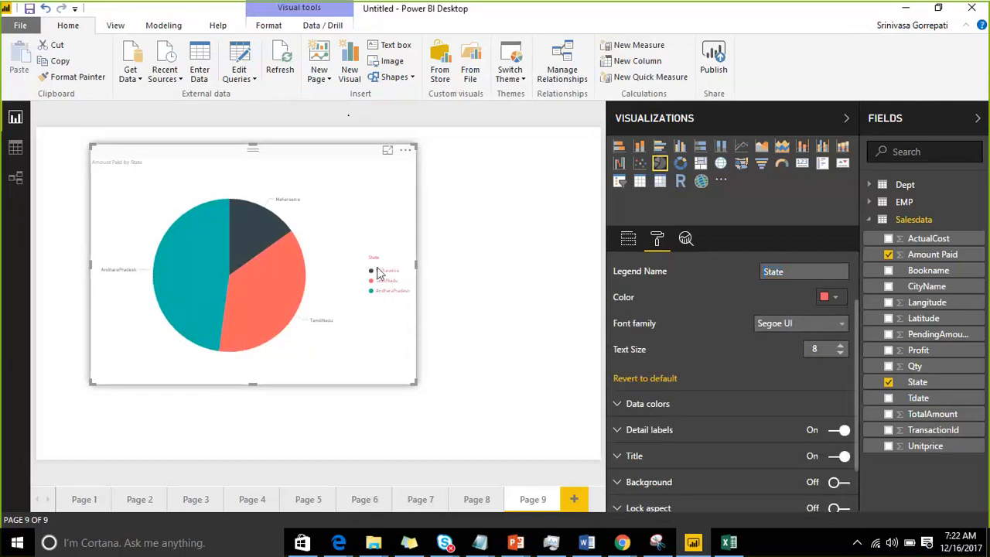
scroll(634, 336, "up", 2)
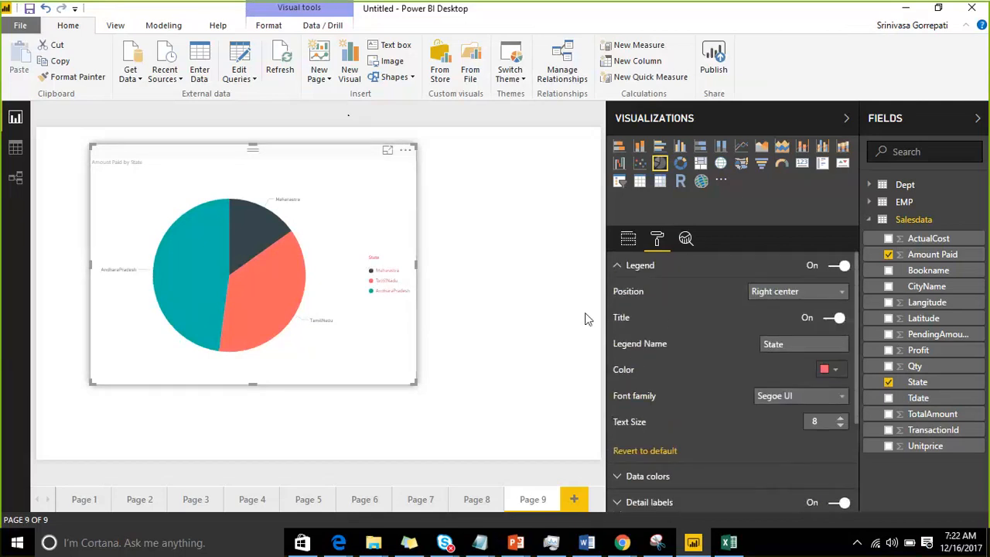
Step: Increase the legend's text size to 17
scroll(672, 313, "down", 2)
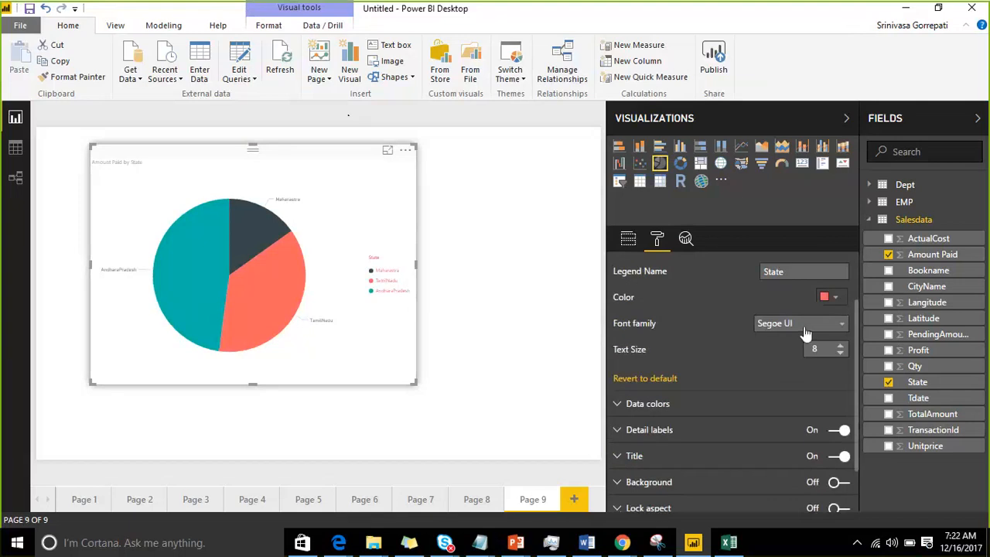
left_click(841, 346)
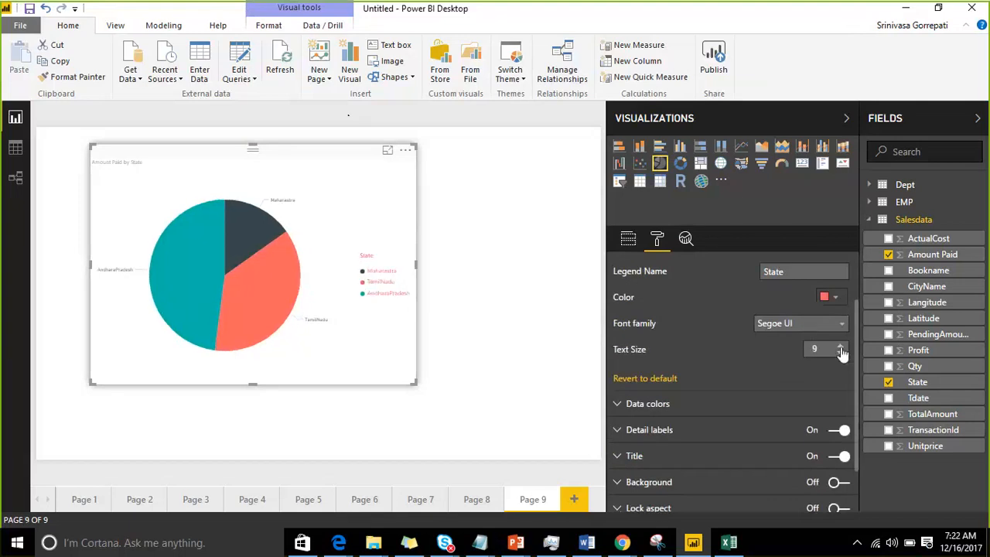
left_click(840, 347)
left_click(841, 346)
left_click(840, 346)
left_click(841, 347)
left_click(840, 347)
left_click(841, 346)
left_click(841, 346)
left_click(841, 346)
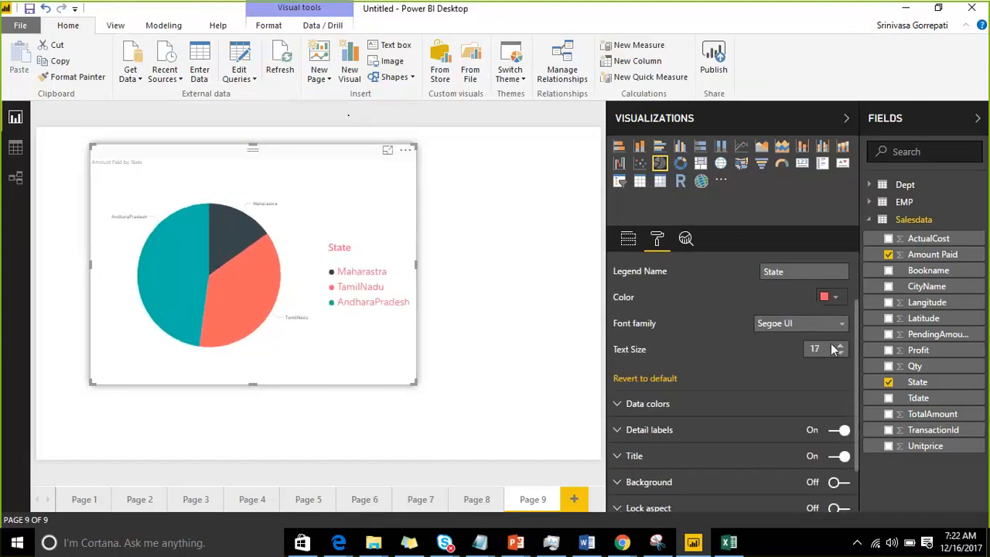
Step: Change the data color of the Maharastra slice to bright green
scroll(685, 317, "down", 2)
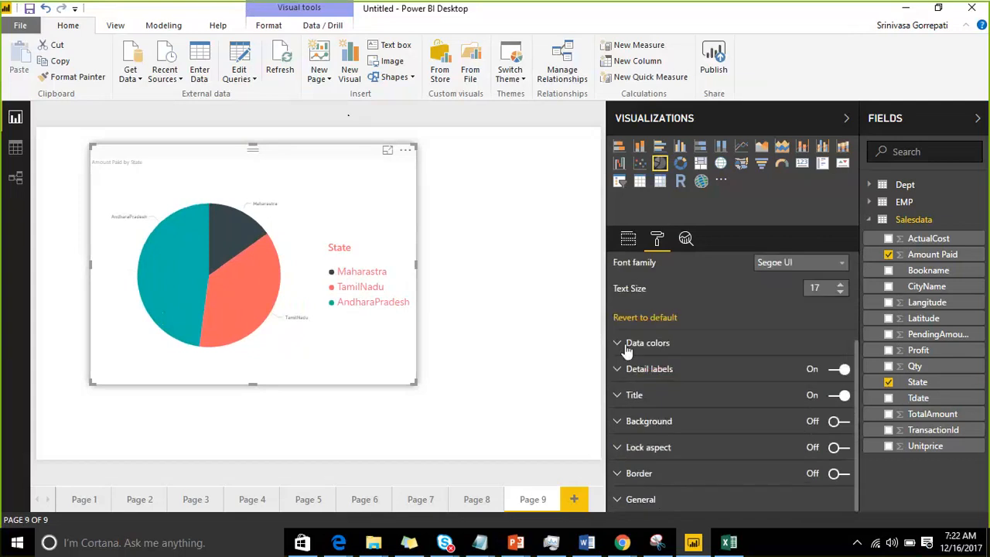
left_click(619, 350)
scroll(687, 334, "down", 2)
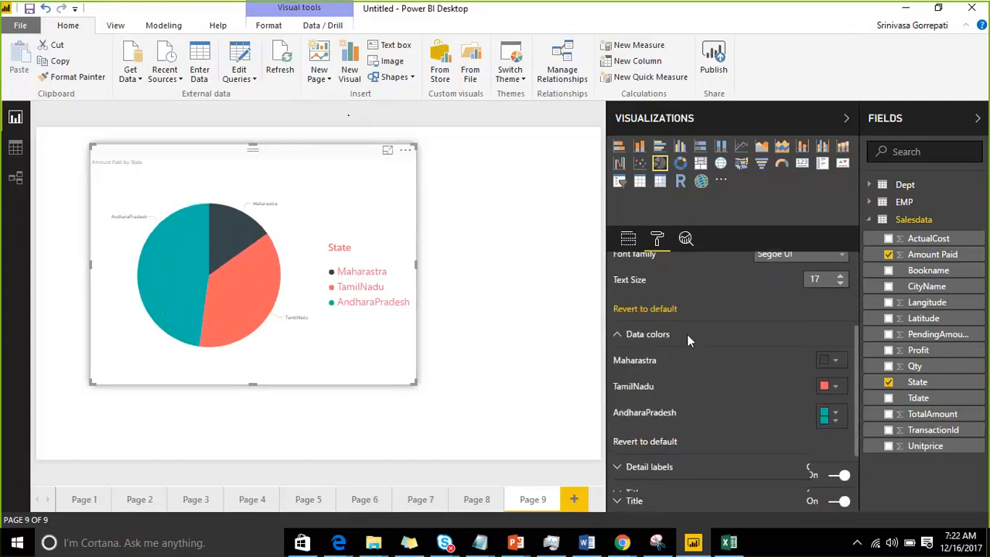
left_click(833, 296)
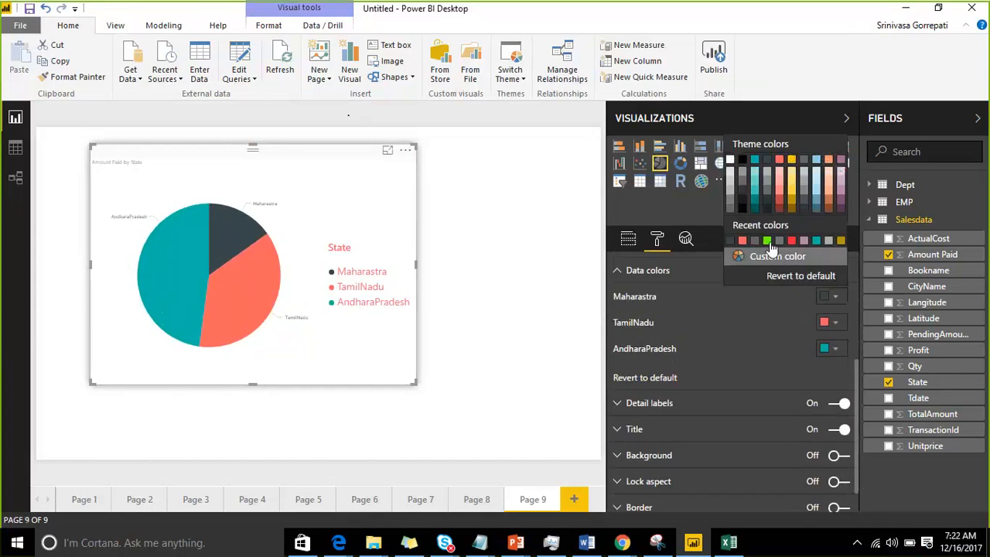
left_click(770, 246)
Step: Inspect the slices' amounts and percentages, and set the detail labels' style to Data value
scroll(681, 332, "down", 1)
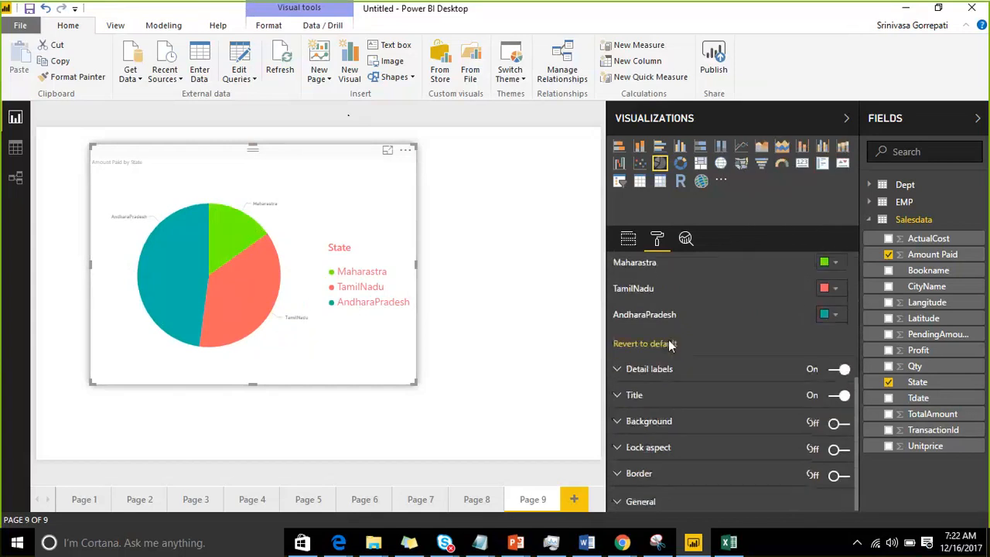
left_click(619, 375)
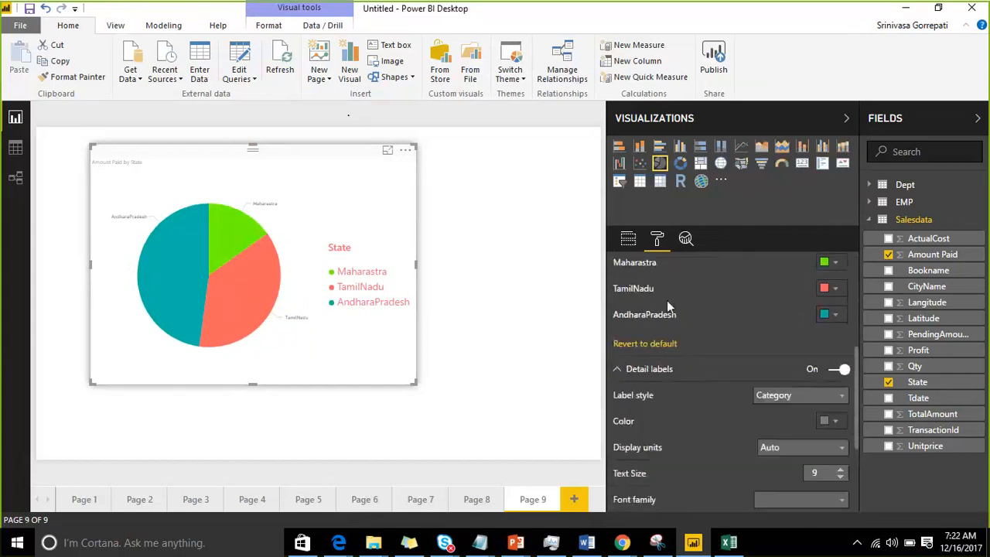
scroll(667, 302, "down", 4)
scroll(666, 301, "up", 2)
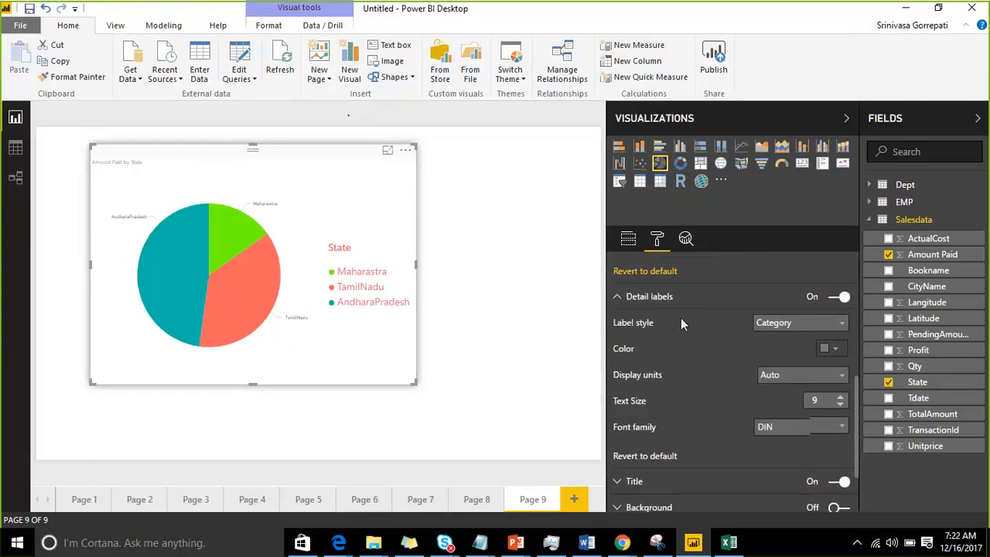
left_click(807, 327)
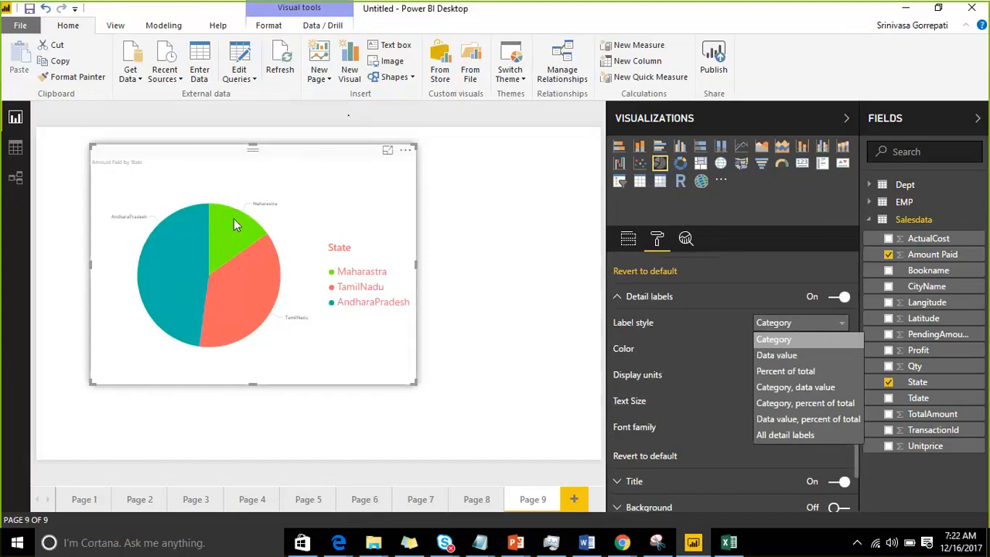
mouse_move(234, 221)
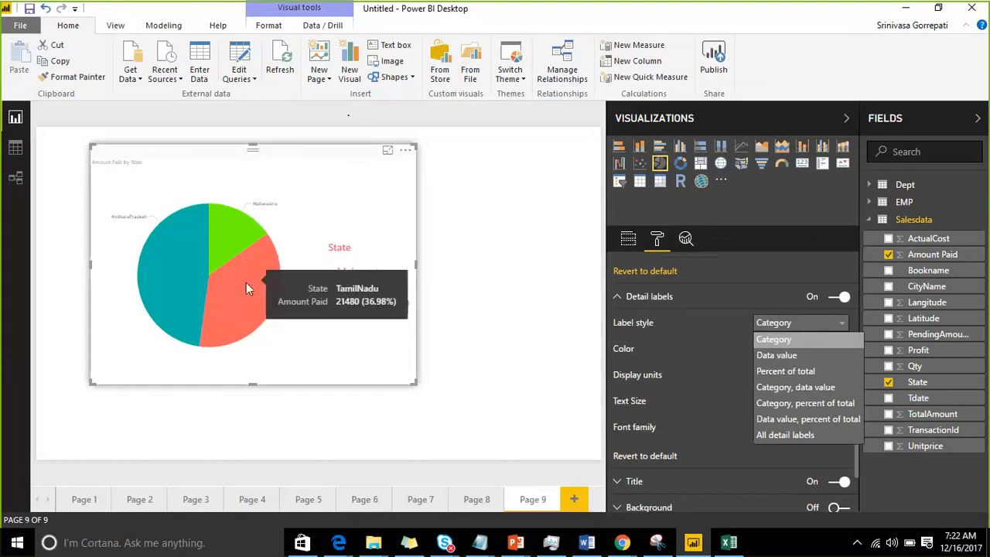
mouse_move(186, 270)
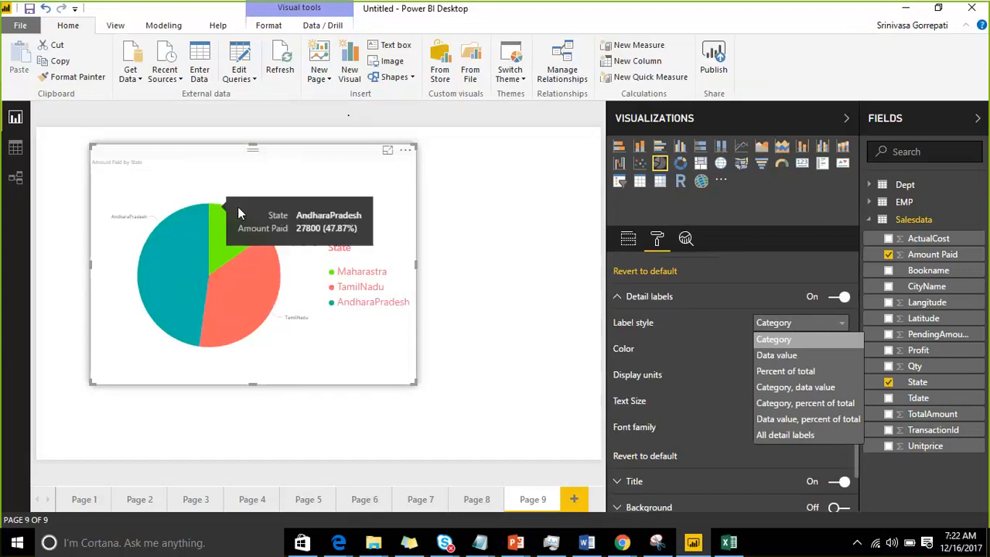
left_click(802, 357)
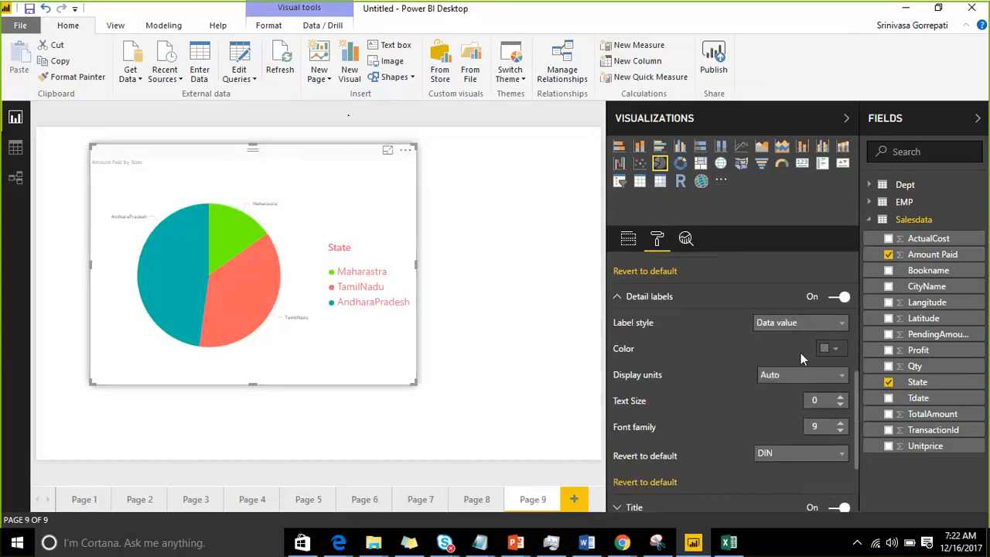
Step: Increase the detail labels' text size to 20
left_click(840, 425)
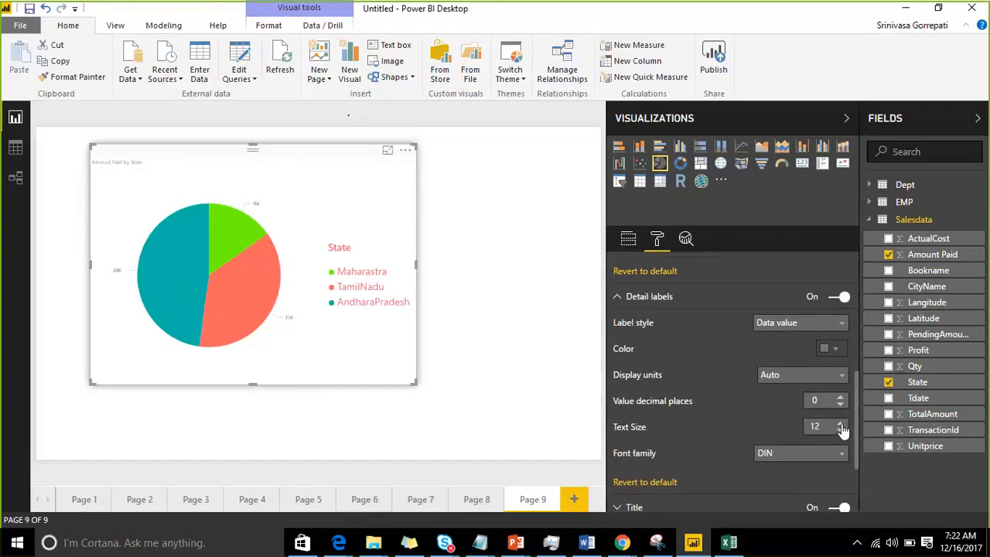
left_click(840, 425)
left_click(840, 425)
Step: Try the detail label styles Category, Data value, Percent of total, and the combined Category, data value
left_click(805, 325)
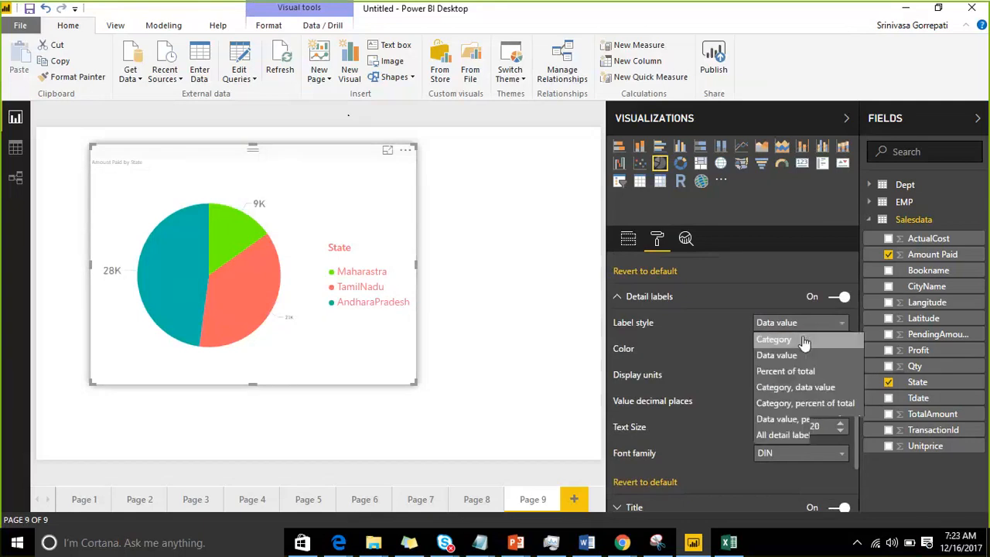
left_click(802, 339)
left_click(802, 326)
left_click(802, 353)
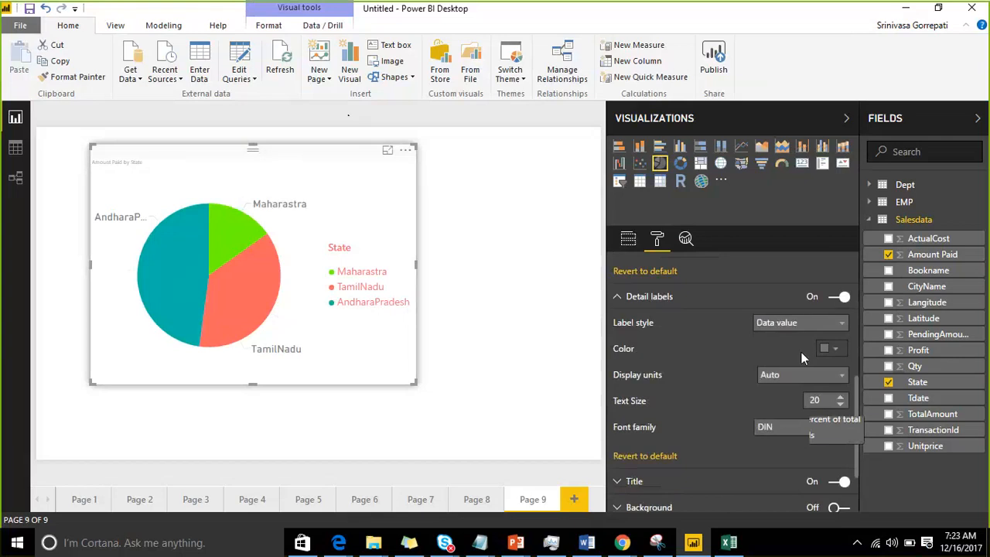
left_click(800, 326)
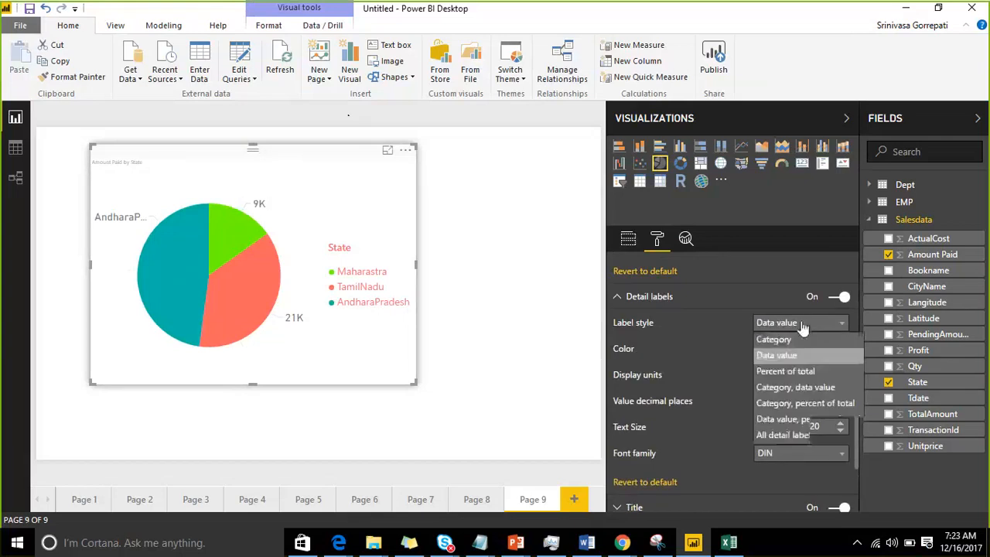
left_click(805, 371)
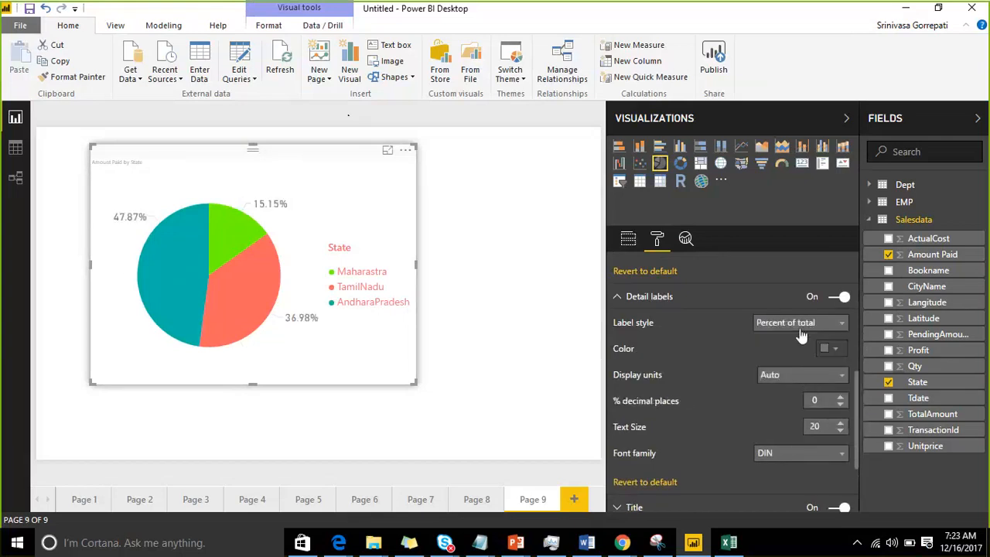
left_click(800, 328)
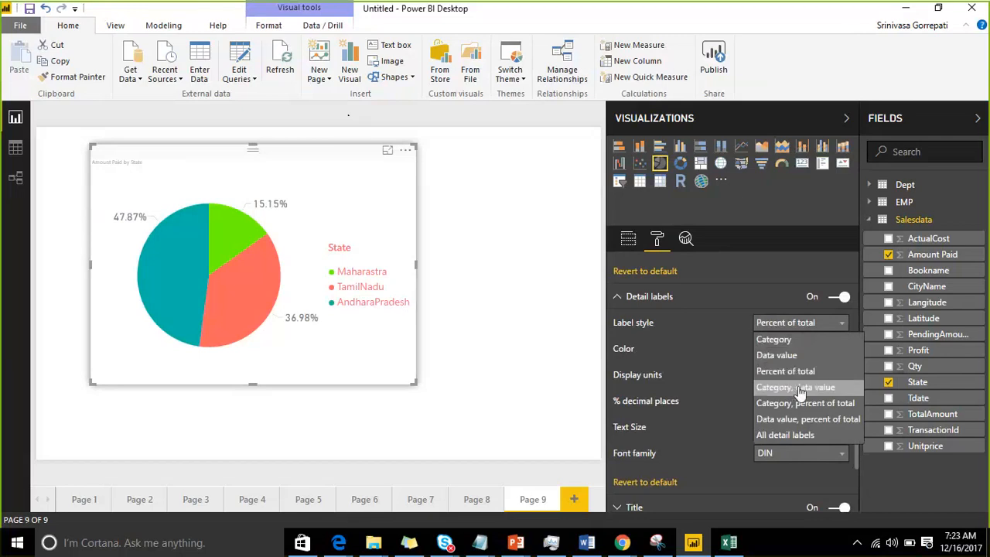
left_click(797, 386)
Step: Try the combined percent-of-total label styles, and set the pie chart's label style to All detail labels
left_click(798, 330)
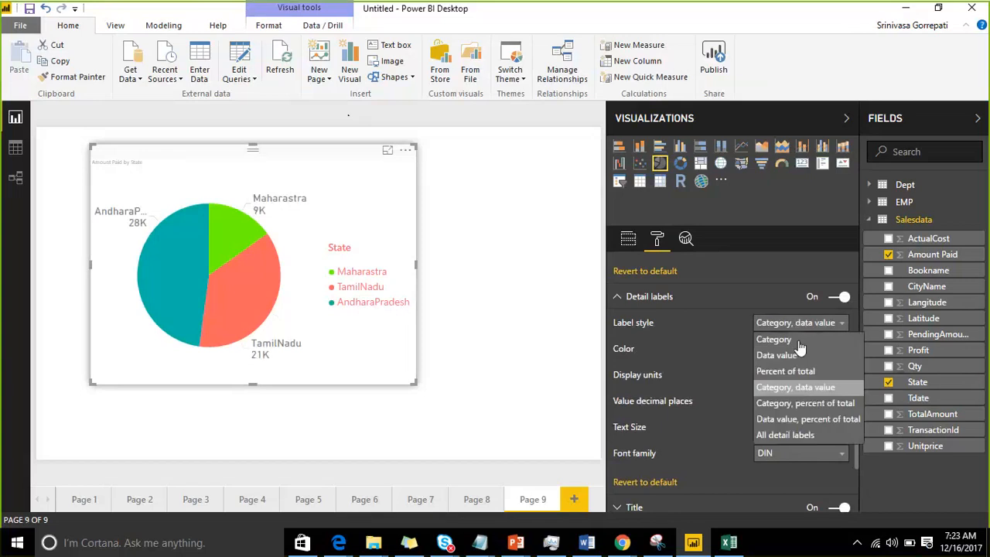
left_click(805, 404)
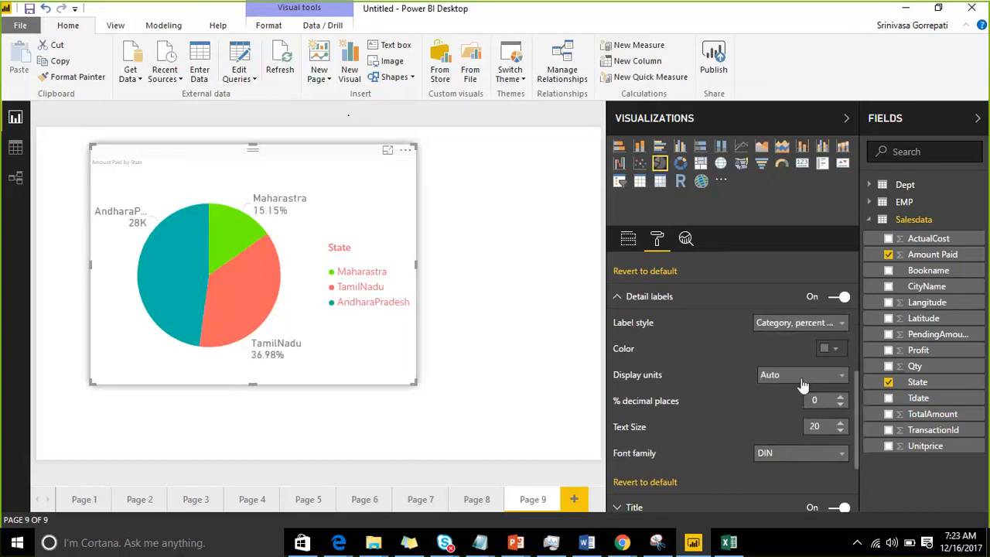
left_click(799, 325)
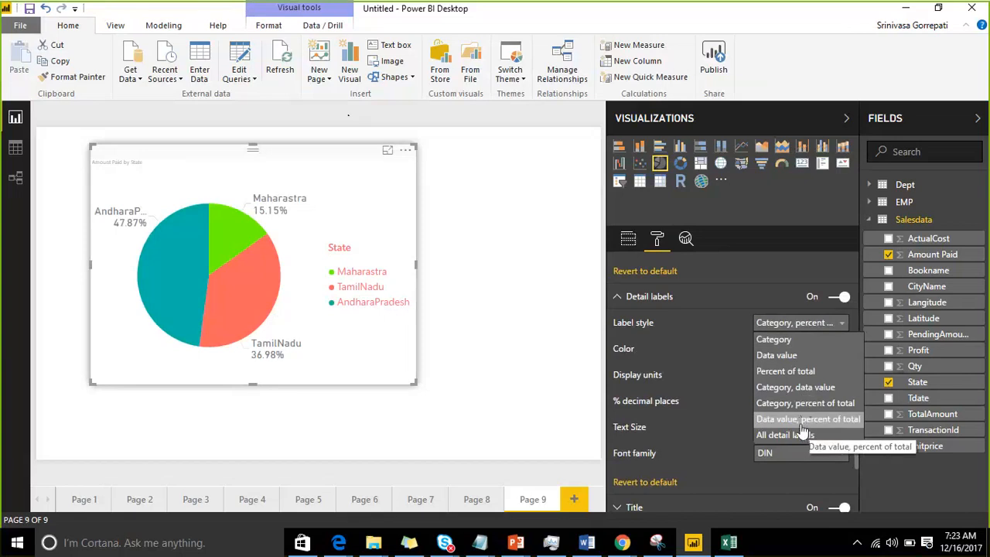
left_click(802, 424)
left_click(796, 323)
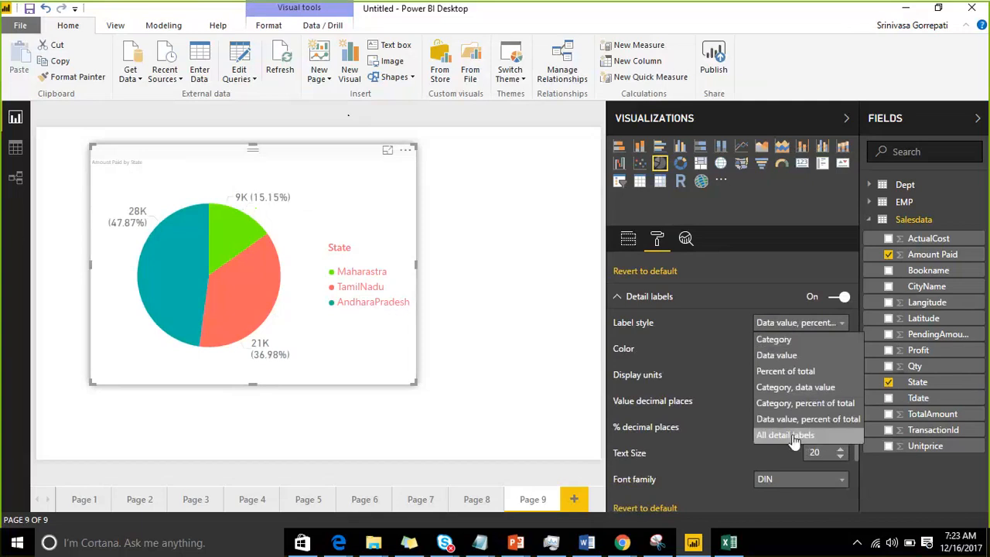
left_click(795, 435)
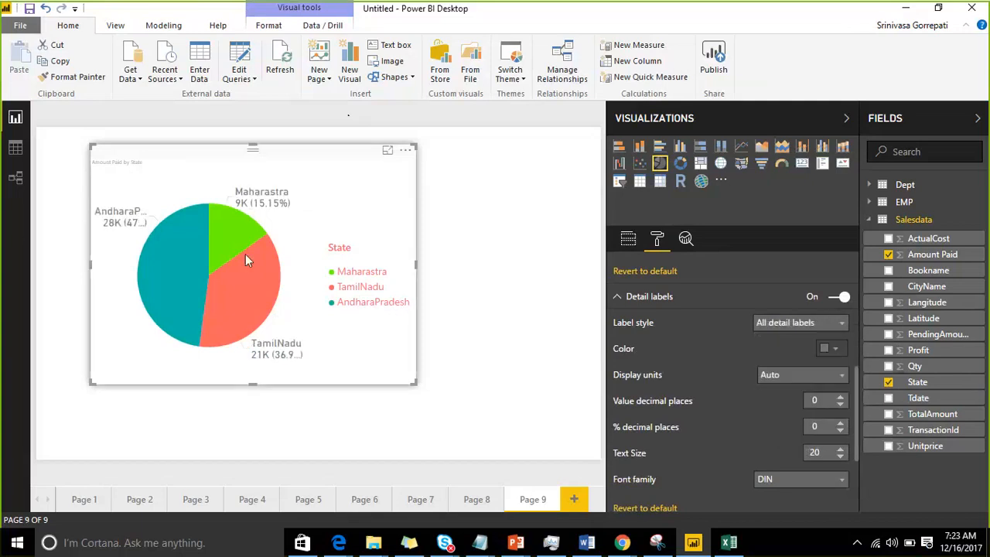
left_click(617, 299)
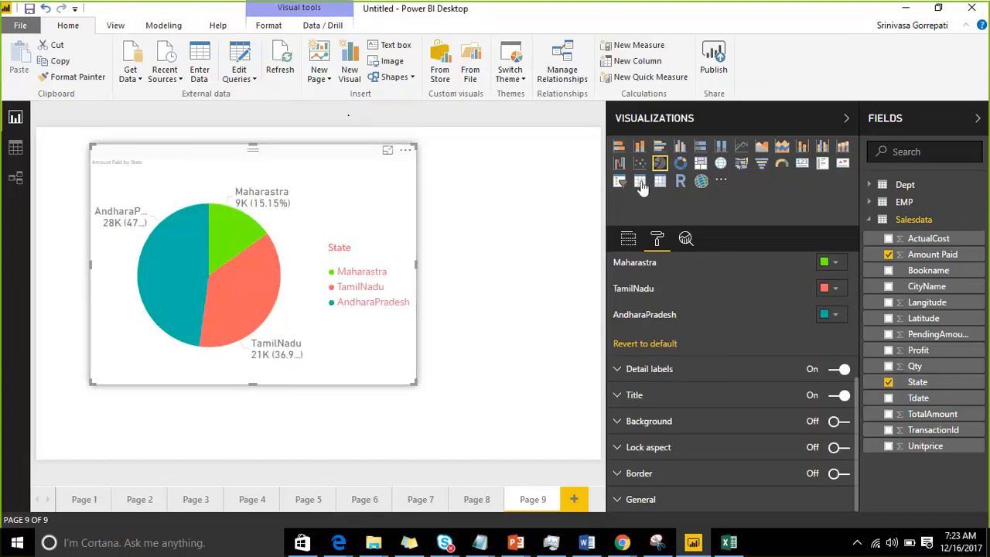
Step: Convert the pie chart to a donut chart, making it slightly taller and shifting it a little to the right
left_click(681, 165)
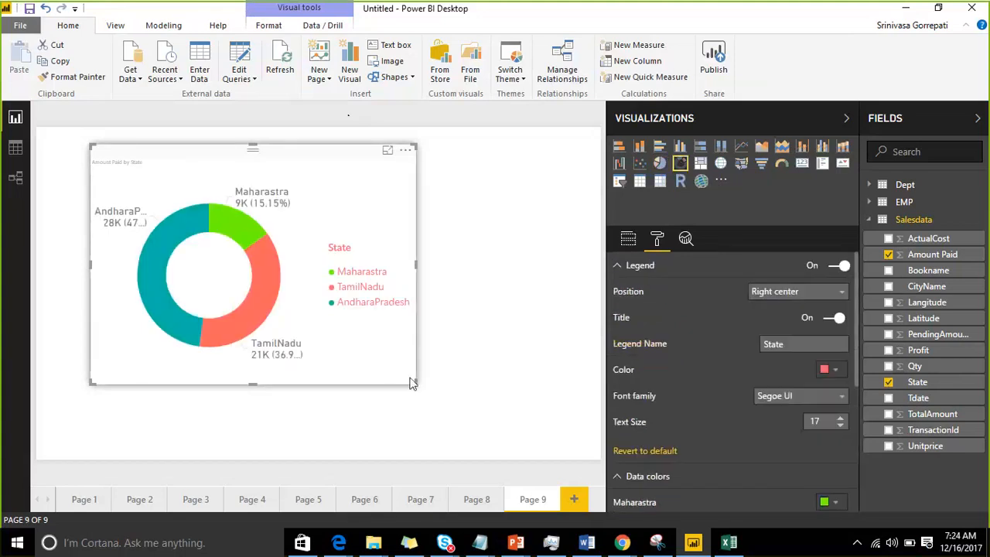
left_click_drag(412, 384, 418, 413)
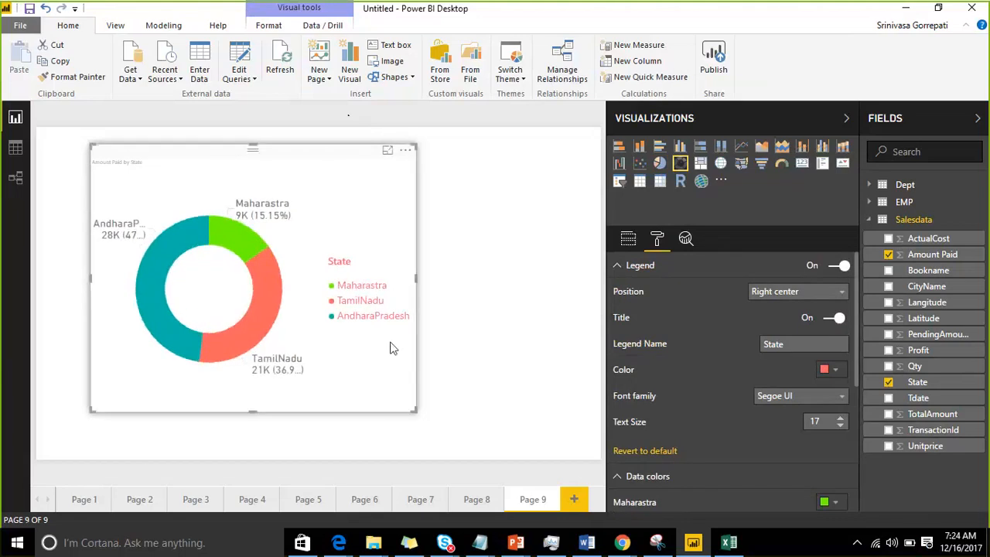
left_click_drag(267, 166, 287, 167)
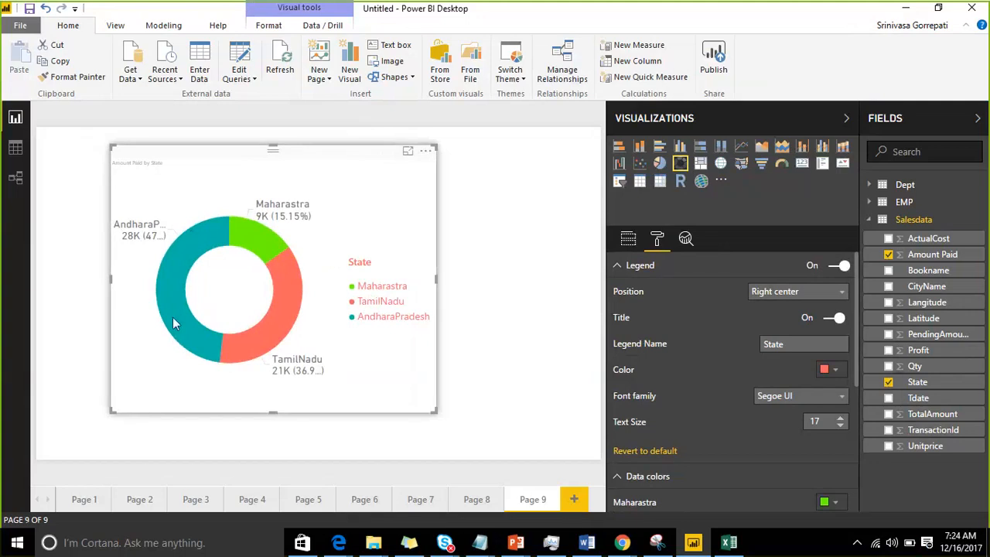
mouse_move(174, 324)
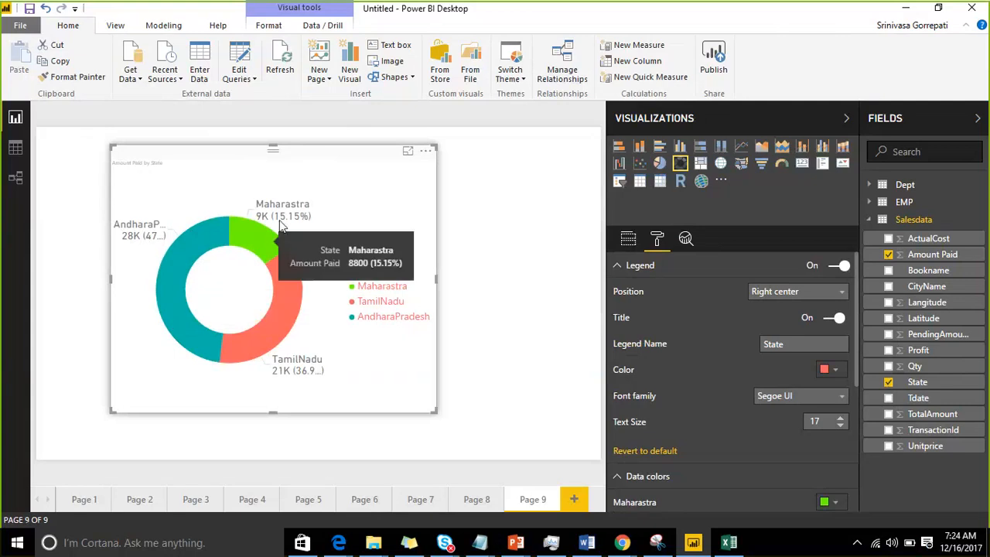
left_click(425, 154)
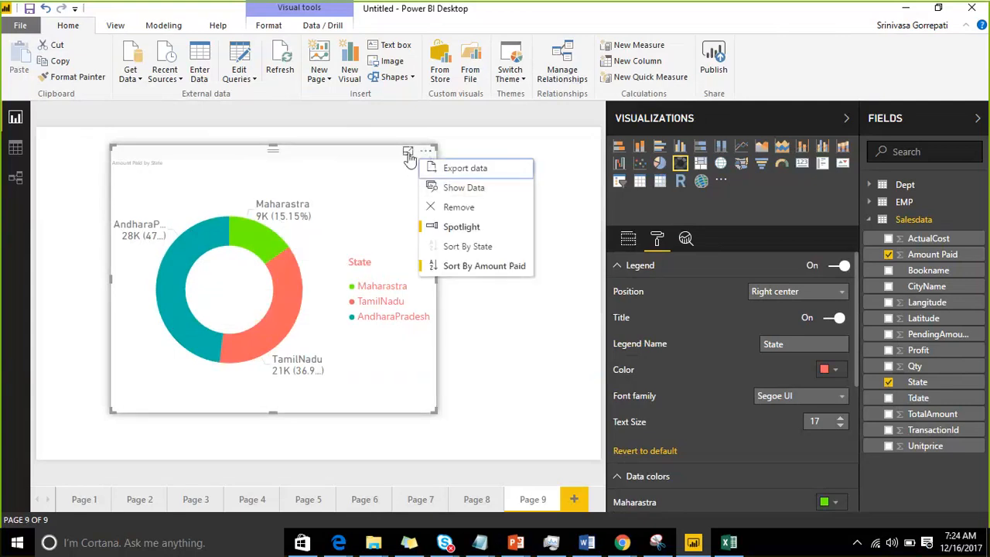
Step: Add CityName to the donut chart's details so each state's ring segment is split by city
left_click(624, 264)
left_click(627, 241)
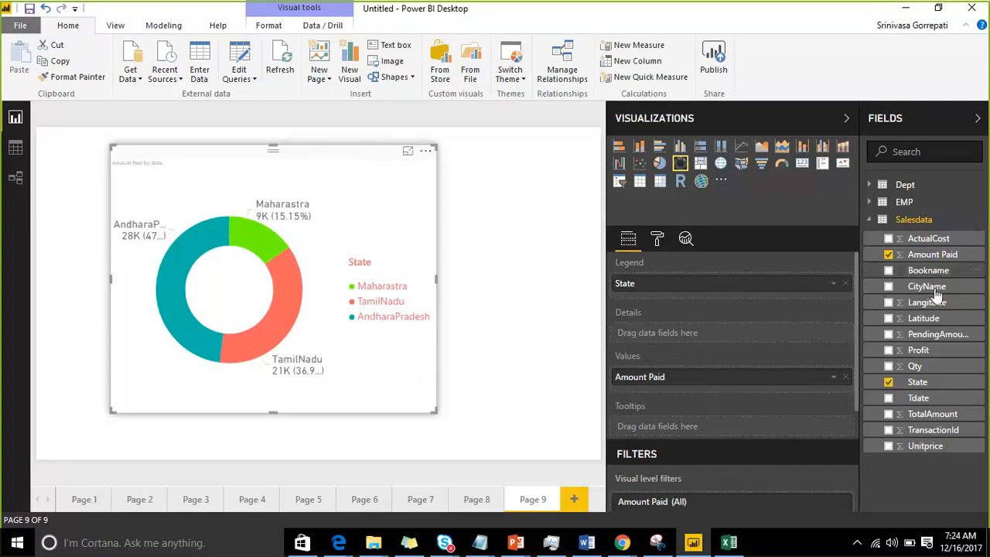
left_click_drag(927, 286, 762, 343)
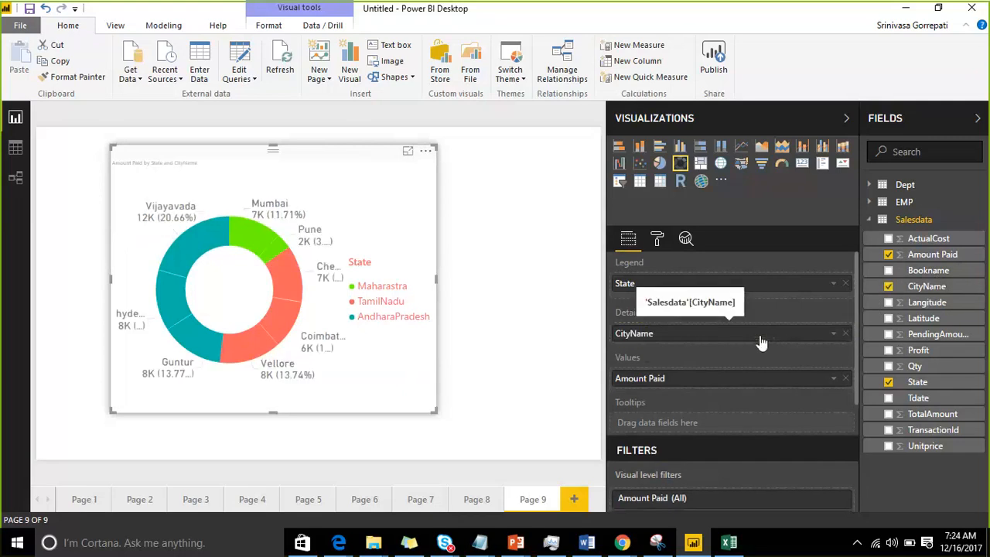
left_click(657, 242)
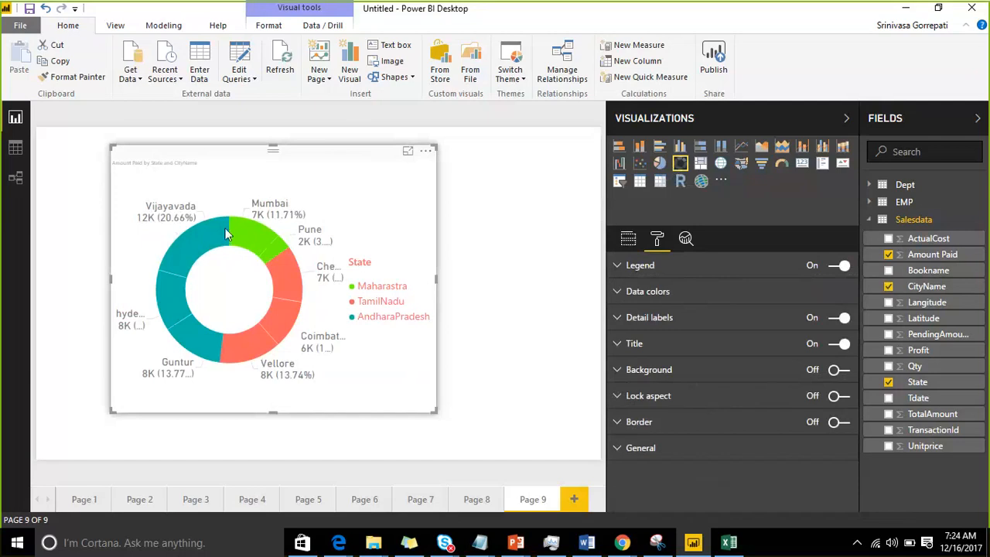
Step: Add a new report page and place an enlarged treemap on it
left_click(572, 499)
left_click(700, 164)
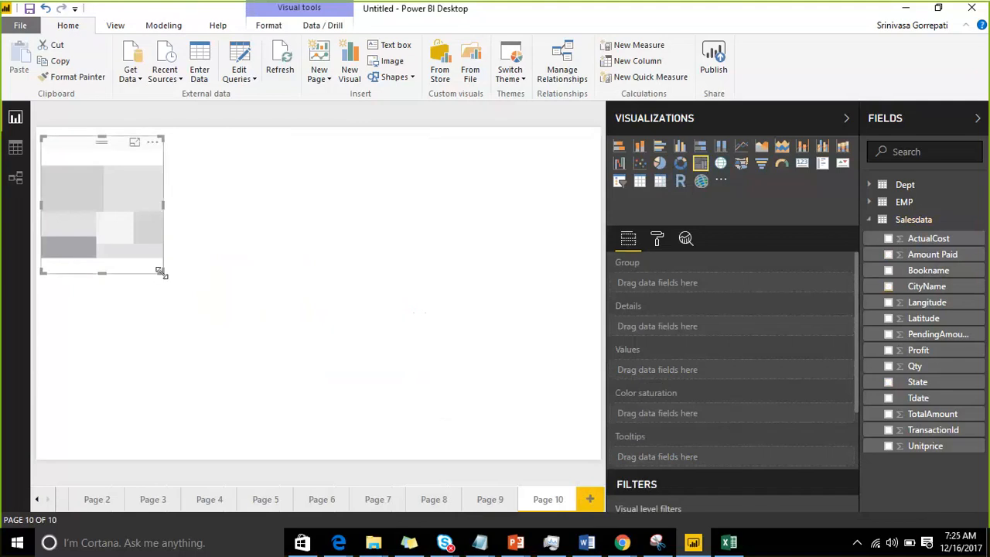
left_click_drag(164, 276, 431, 385)
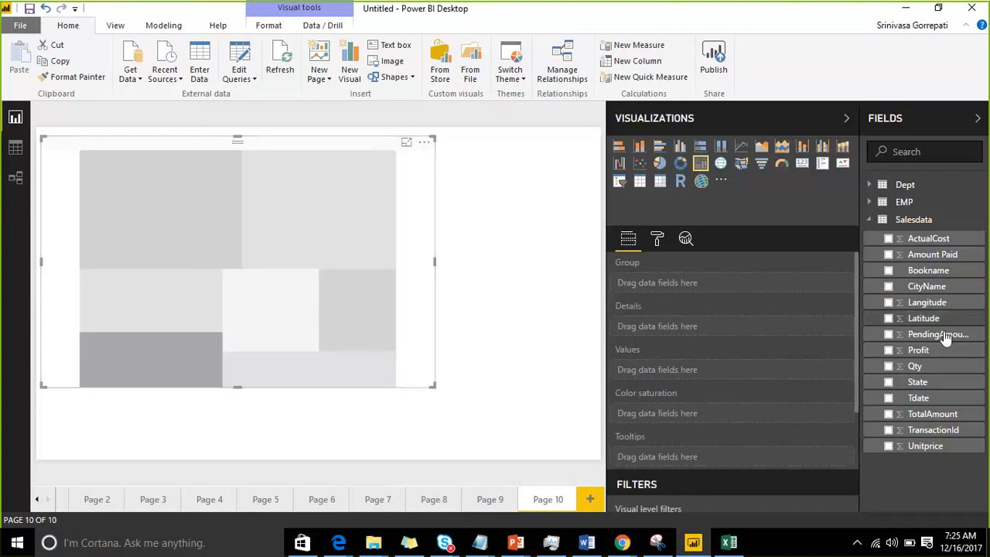
Step: Populate the treemap with State as the group, CityName as the details and Amount Paid as the values
left_click_drag(938, 387, 729, 286)
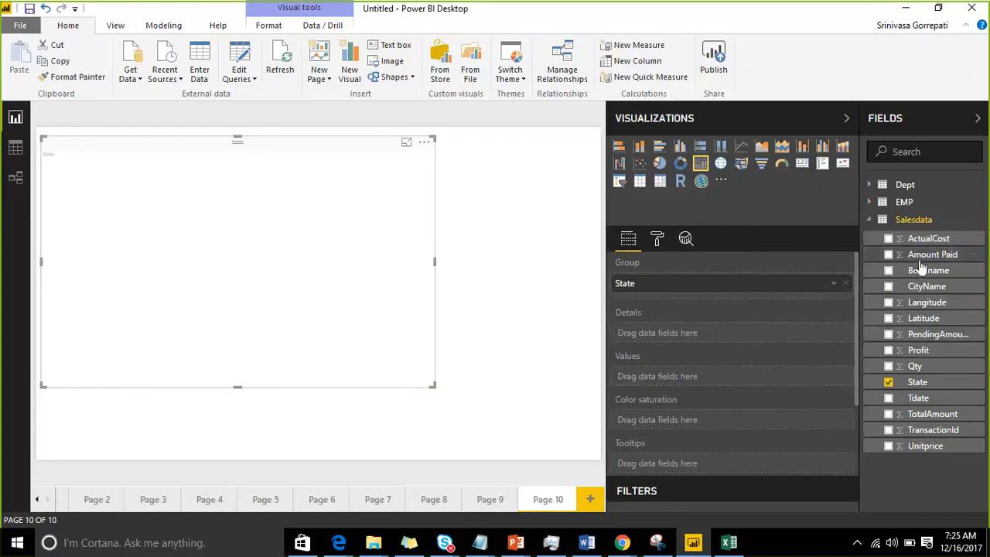
left_click_drag(914, 258, 739, 387)
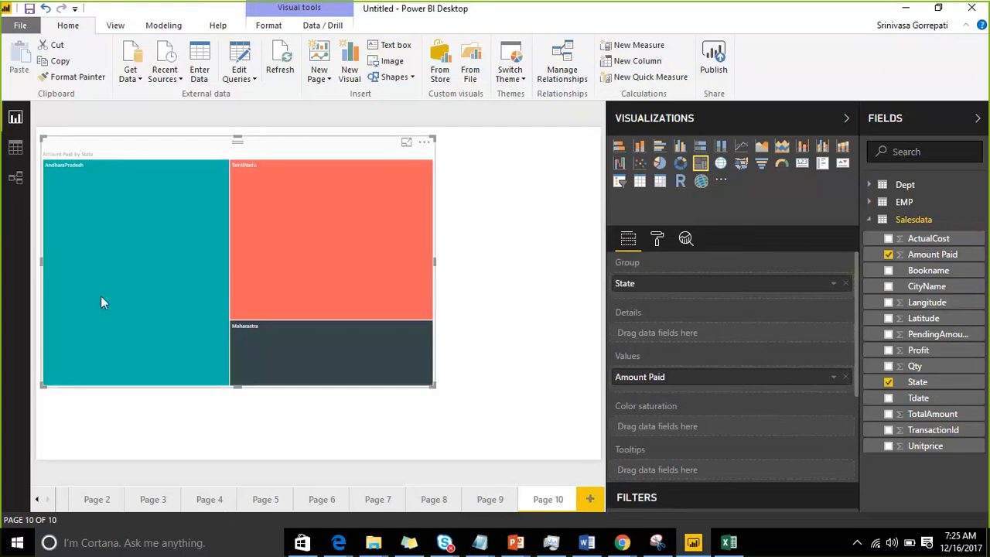
mouse_move(101, 297)
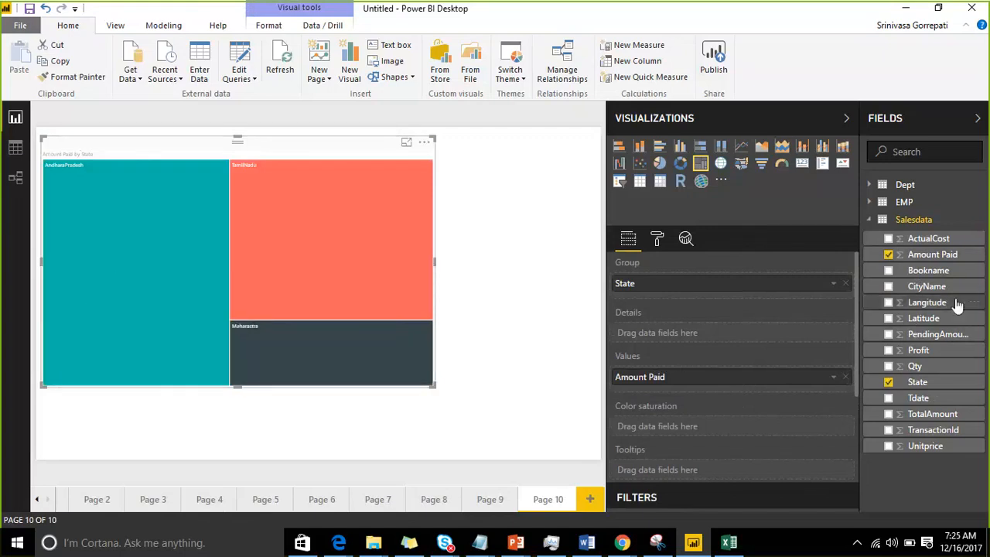
left_click_drag(927, 286, 763, 334)
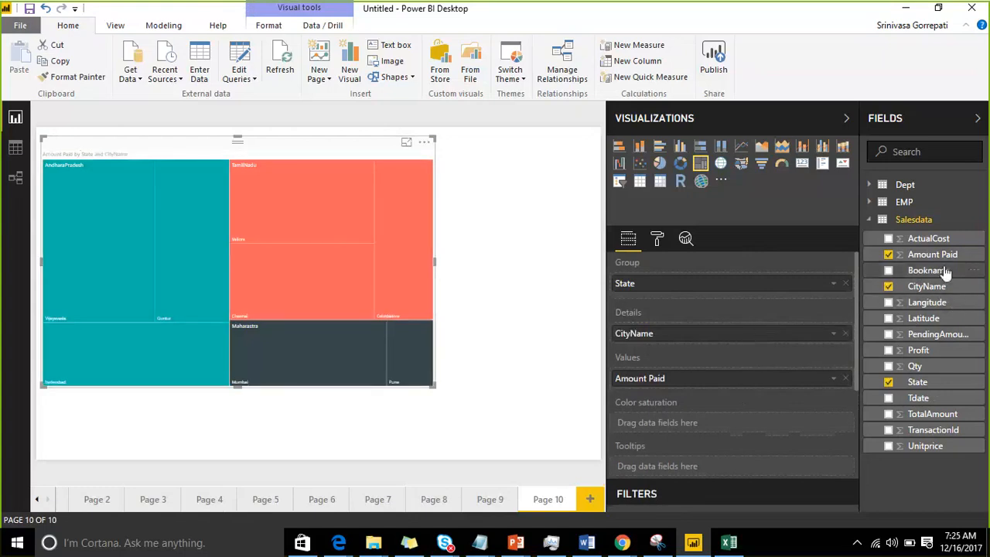
Step: Replace the treemap's values with PendingAmount and add Amount Paid to its tooltips
left_click_drag(946, 340, 762, 386)
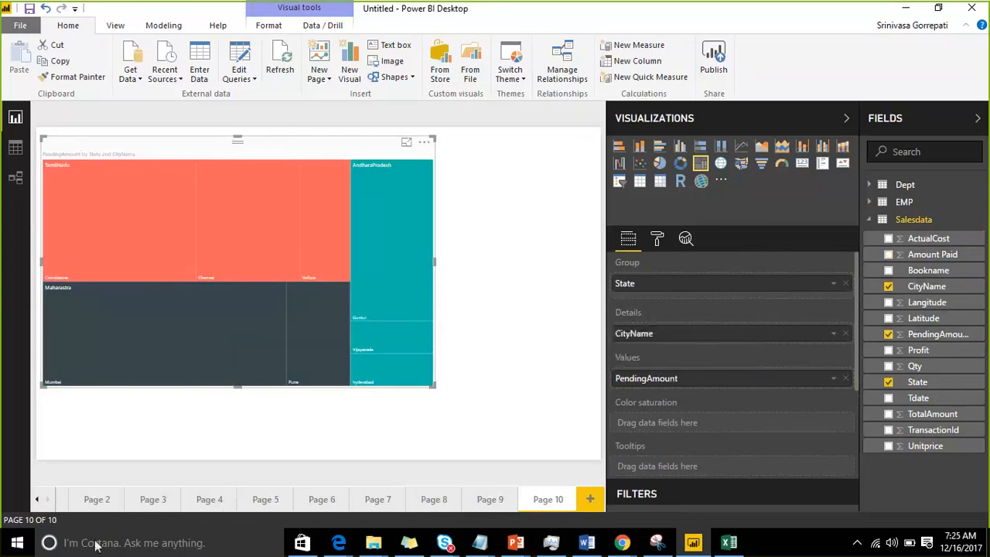
mouse_move(216, 383)
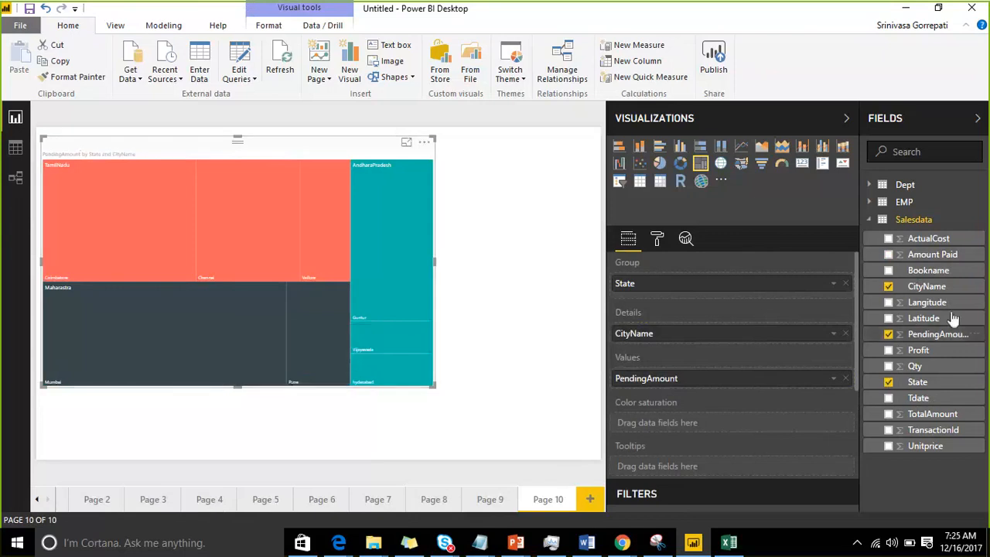
left_click_drag(940, 257, 730, 467)
mouse_move(204, 209)
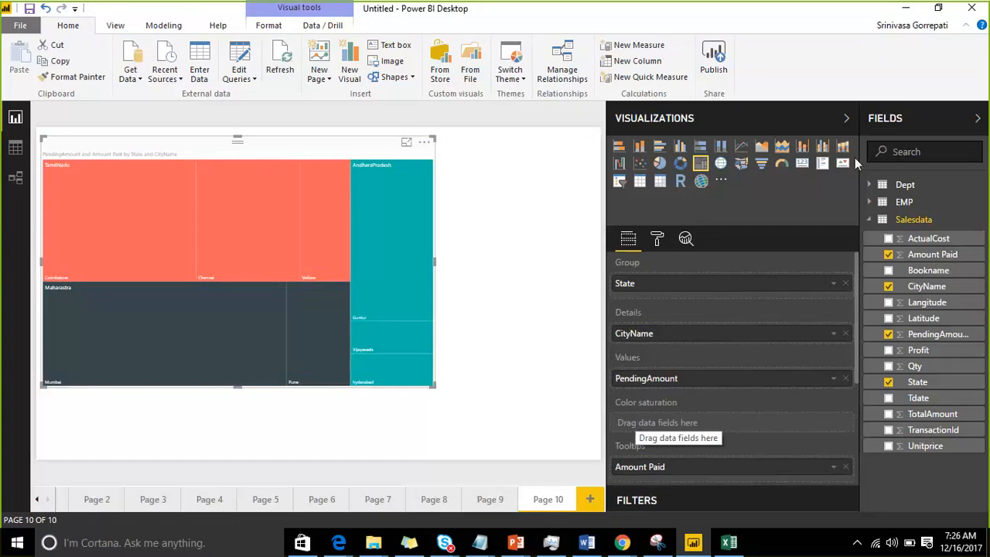
Step: Restore Amount Paid as the treemap's values and clear it from the tooltips
left_click_drag(664, 467, 672, 386)
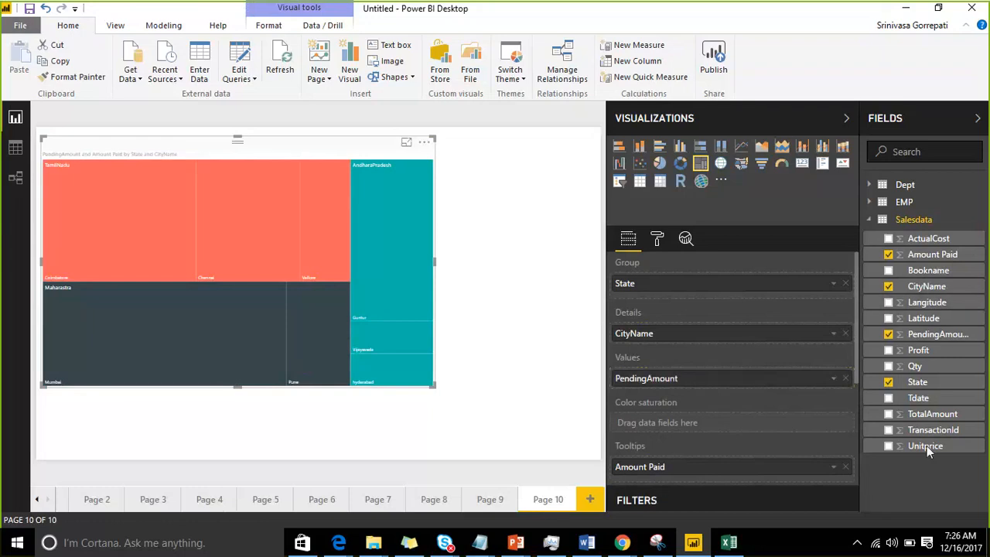
left_click_drag(926, 445, 846, 439)
left_click_drag(882, 256, 743, 378)
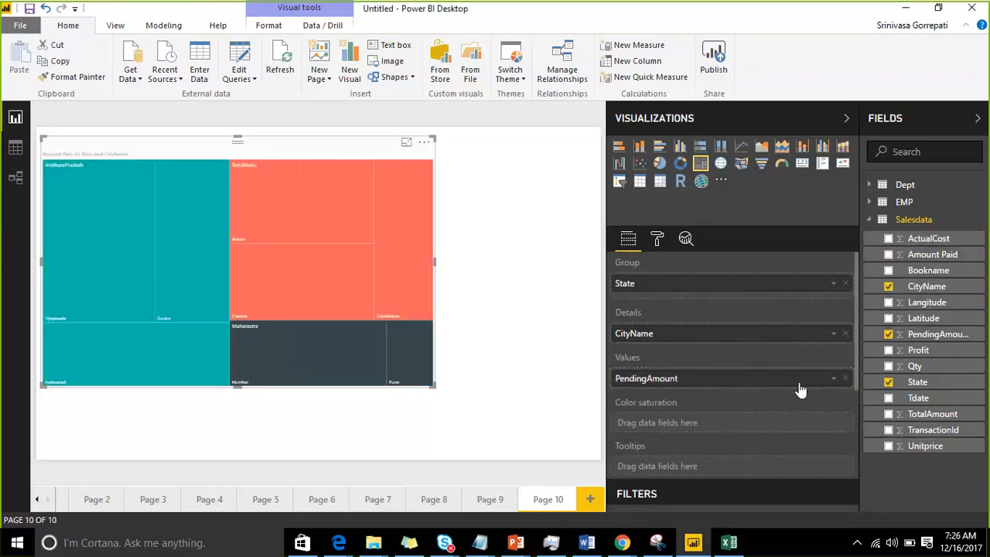
left_click_drag(938, 336, 728, 425)
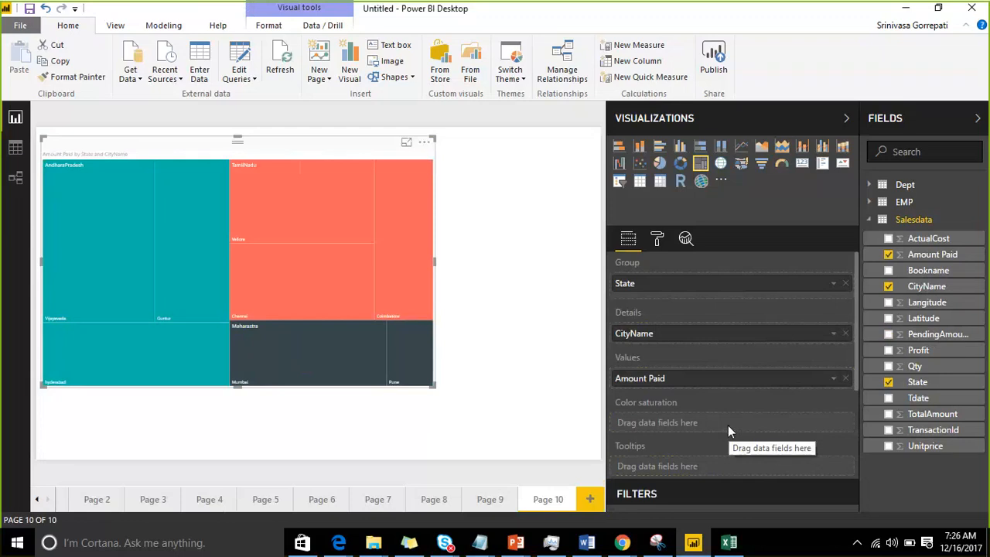
Step: Group the treemap by CityName alone, with no details, and use PendingAmount for the color saturation
left_click(845, 333)
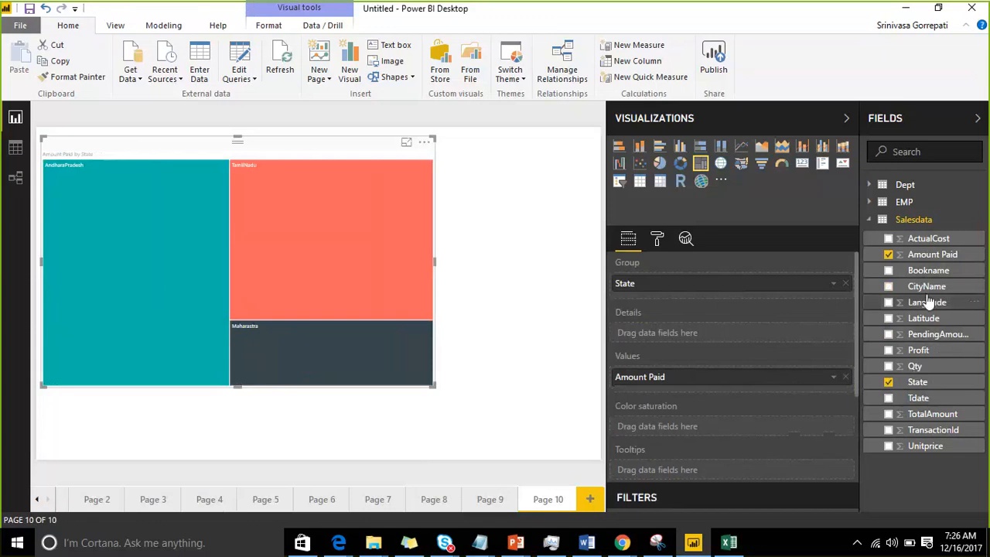
left_click_drag(926, 286, 820, 288)
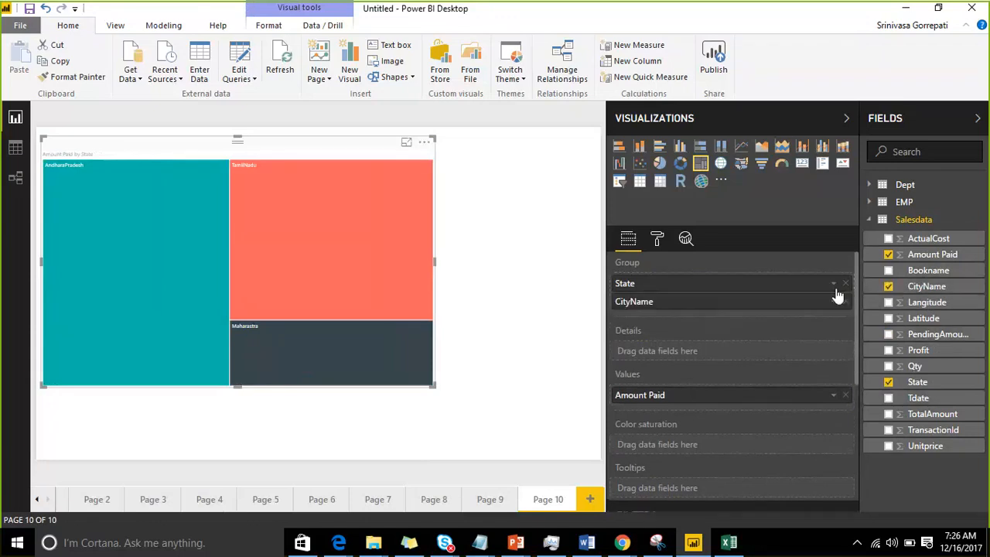
left_click(845, 284)
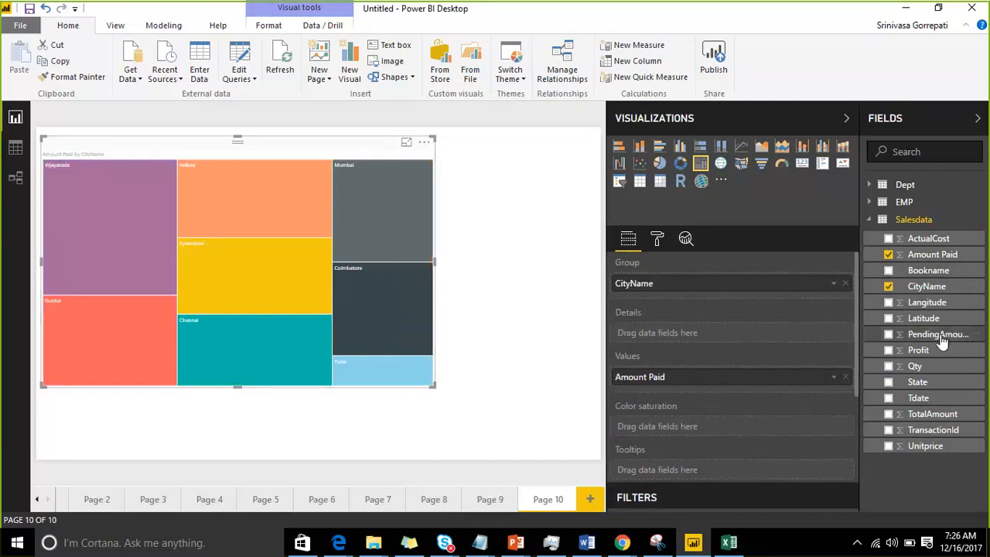
left_click_drag(936, 334, 756, 431)
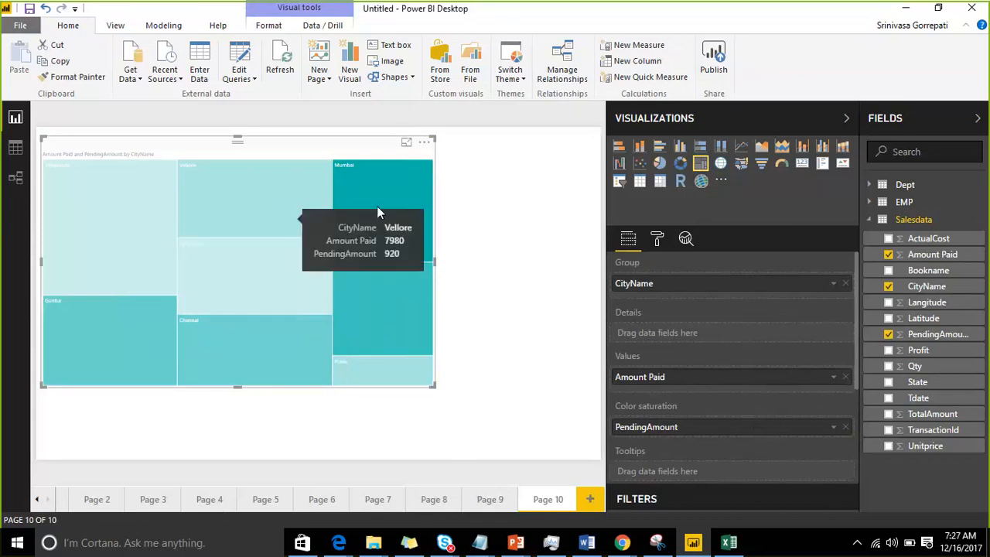
Step: View the data as a clustered column chart, inspect the Mumbai and hyderabad columns, and return to the treemap
left_click(683, 150)
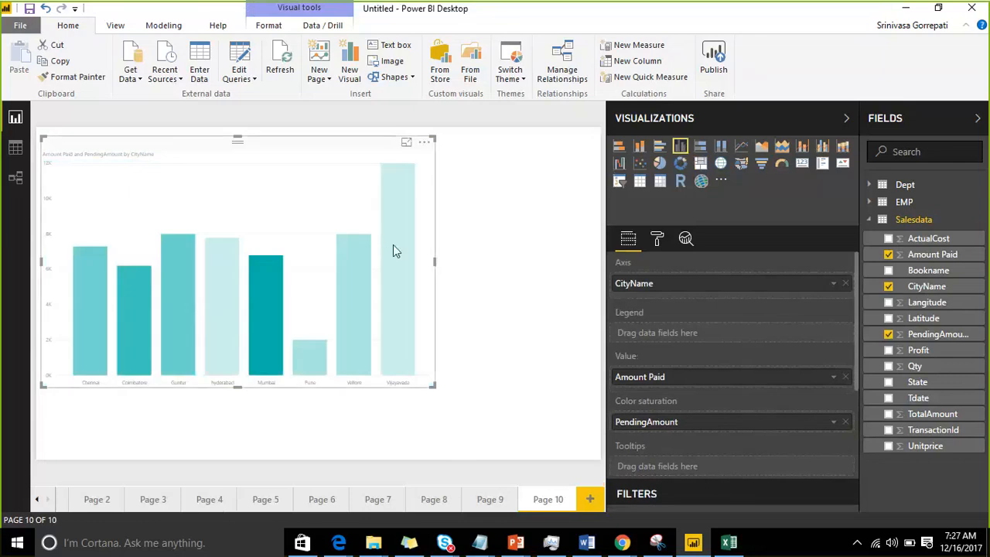
mouse_move(274, 288)
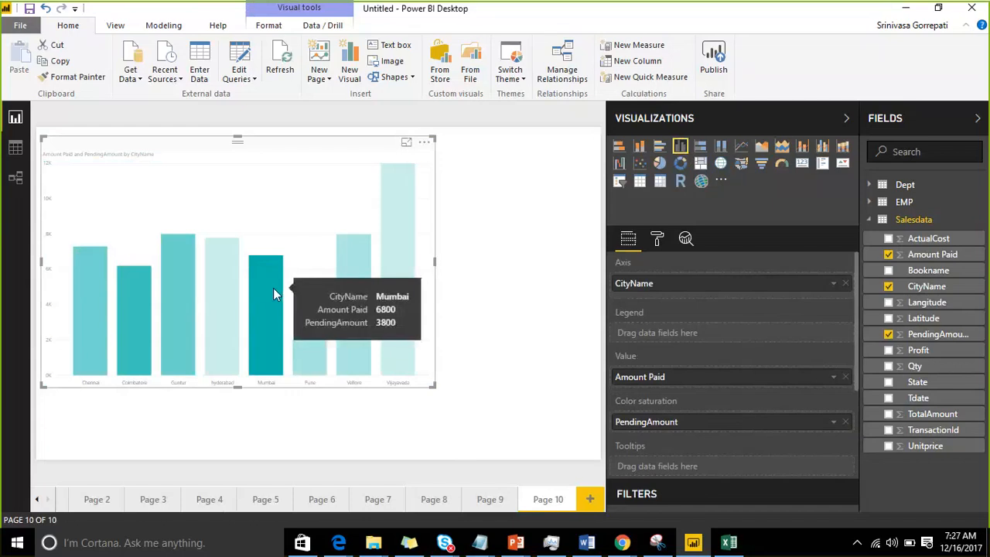
mouse_move(211, 282)
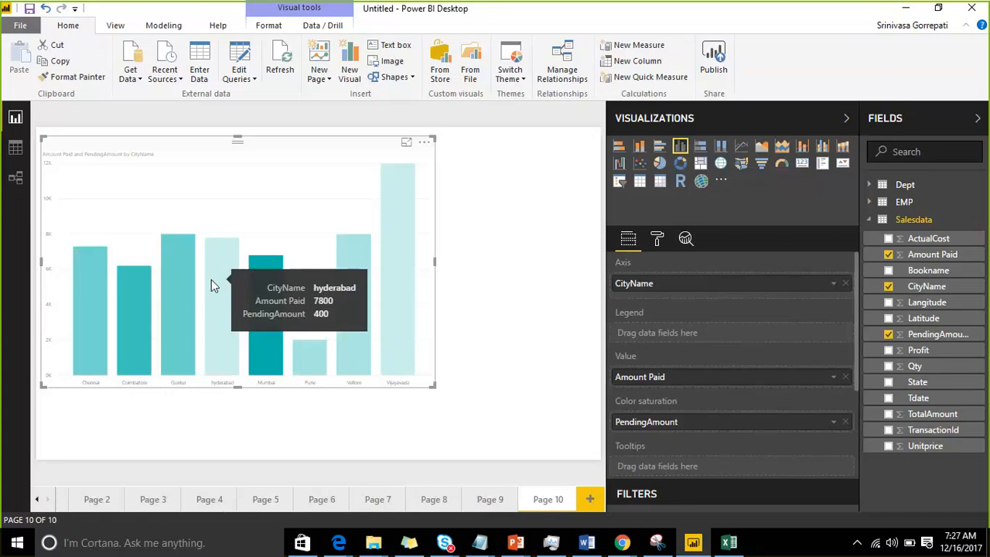
left_click(700, 165)
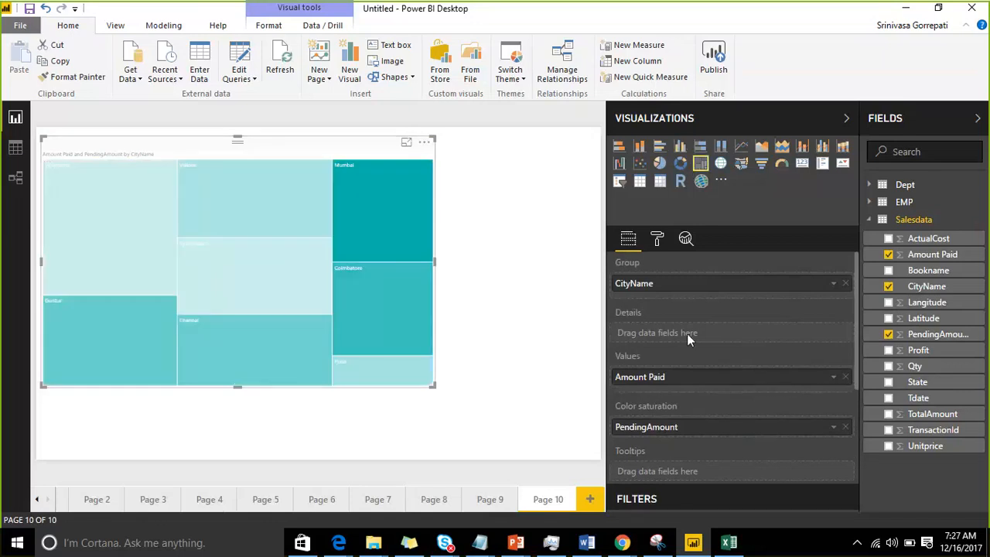
scroll(687, 333, "down", 3)
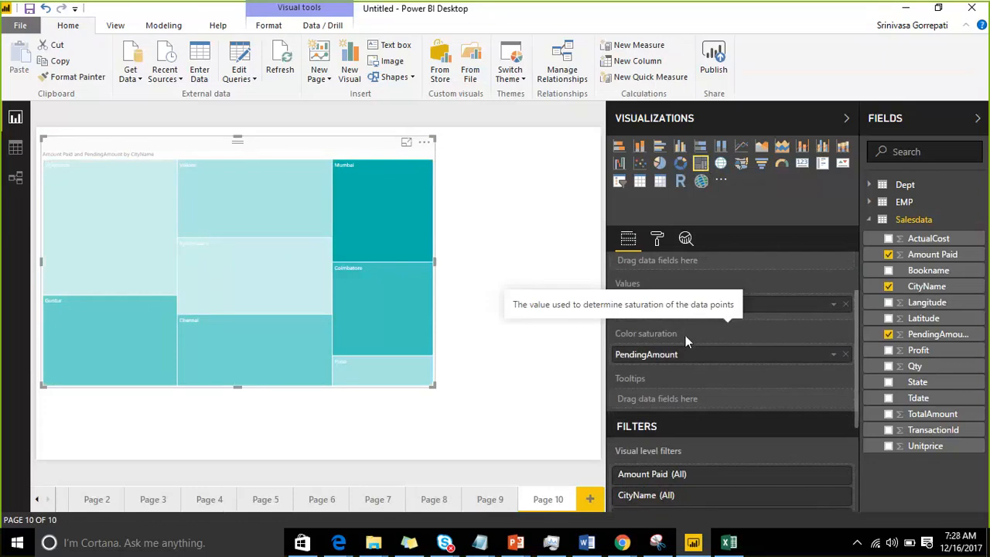
Step: Switch to Notepad to review the notes on dimension and measure combinations, and return to Power BI Desktop
scroll(674, 384, "up", 2)
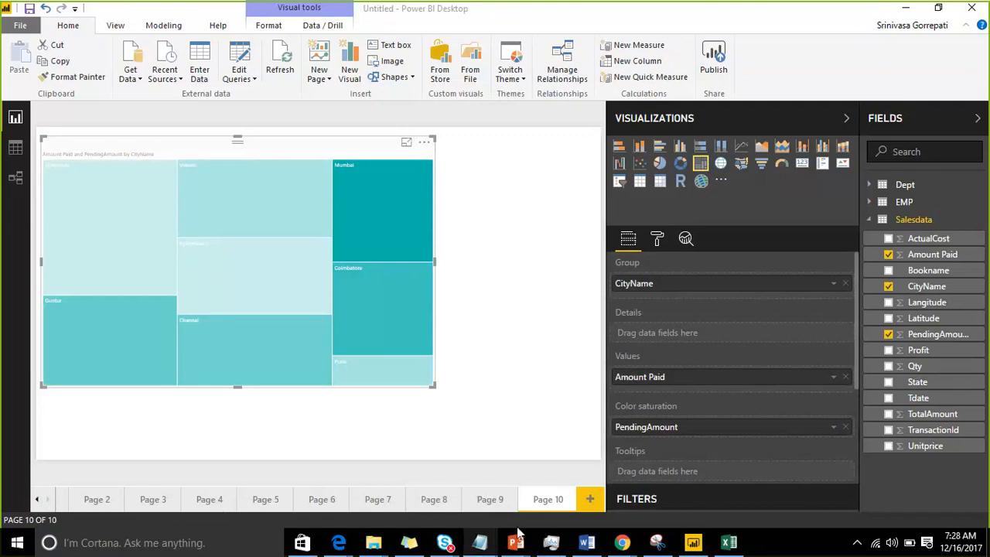
left_click(482, 542)
left_click(737, 486)
left_click(149, 443)
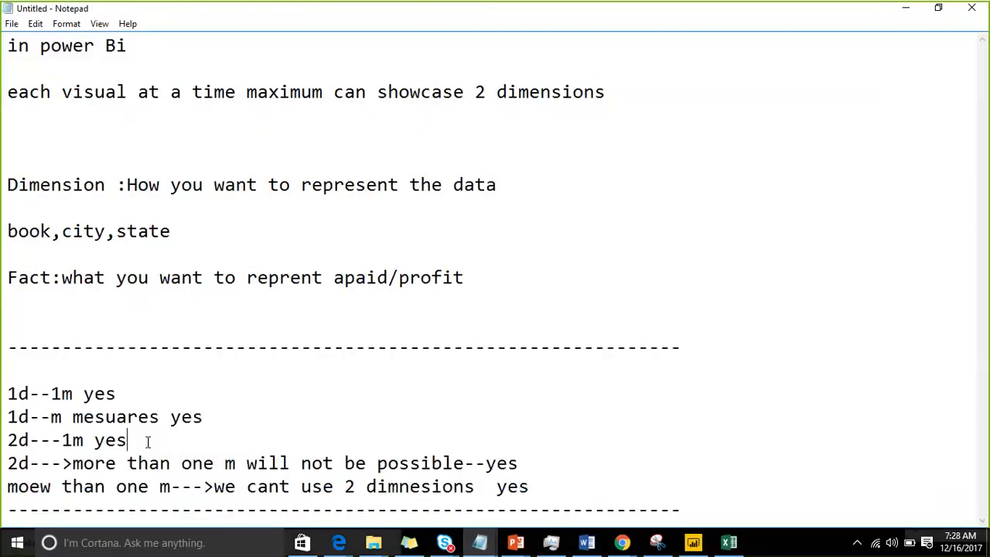
left_click(907, 11)
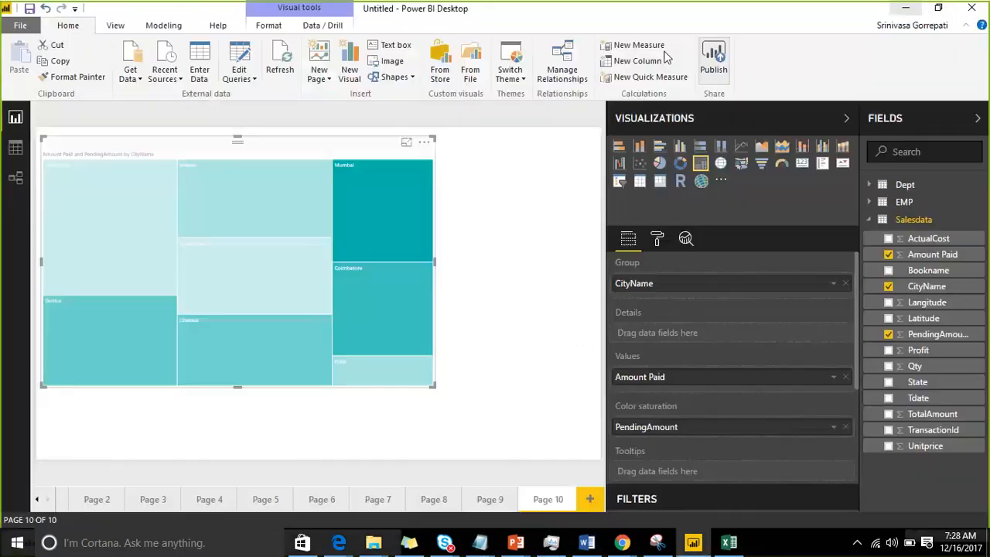
Step: Turn on the treemap's legend in its formatting options
left_click(656, 240)
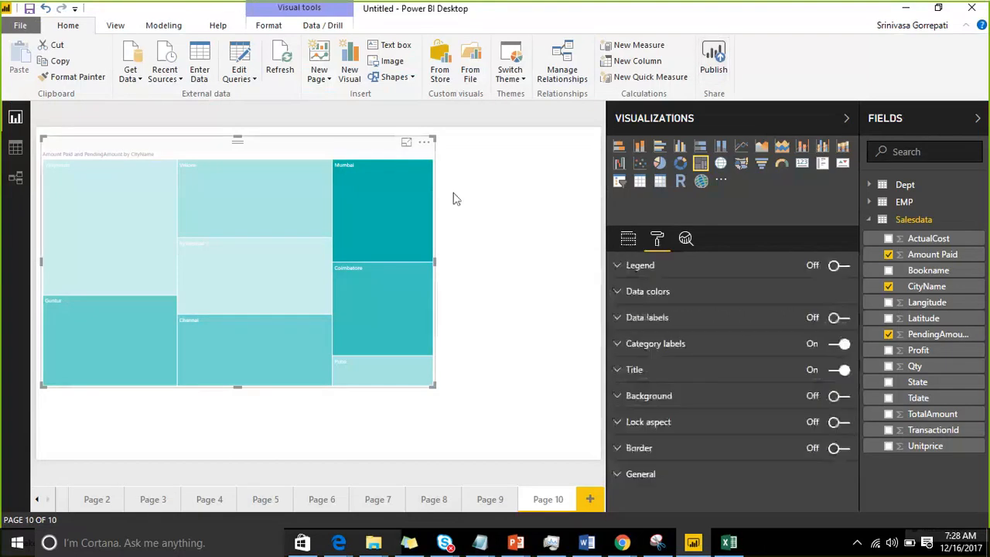
left_click(424, 143)
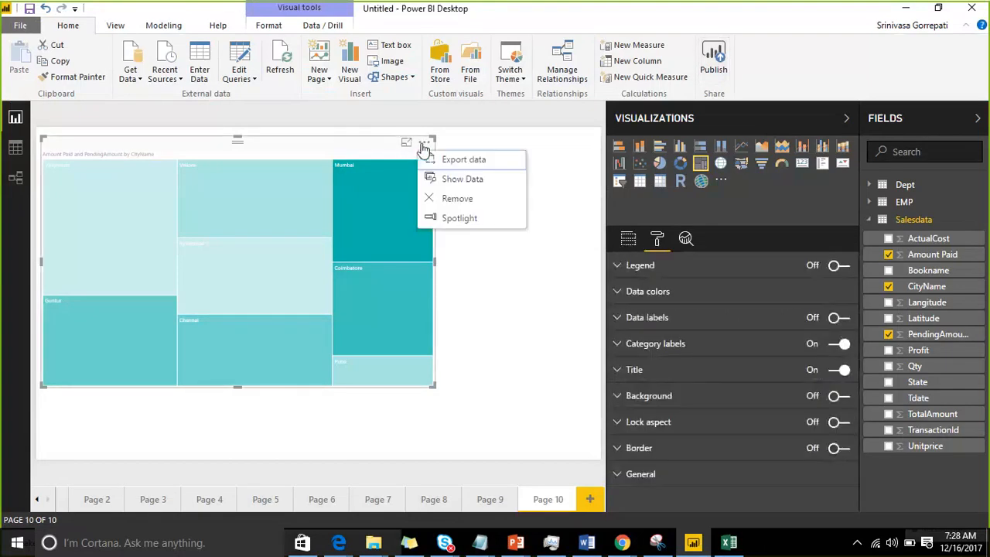
left_click(619, 266)
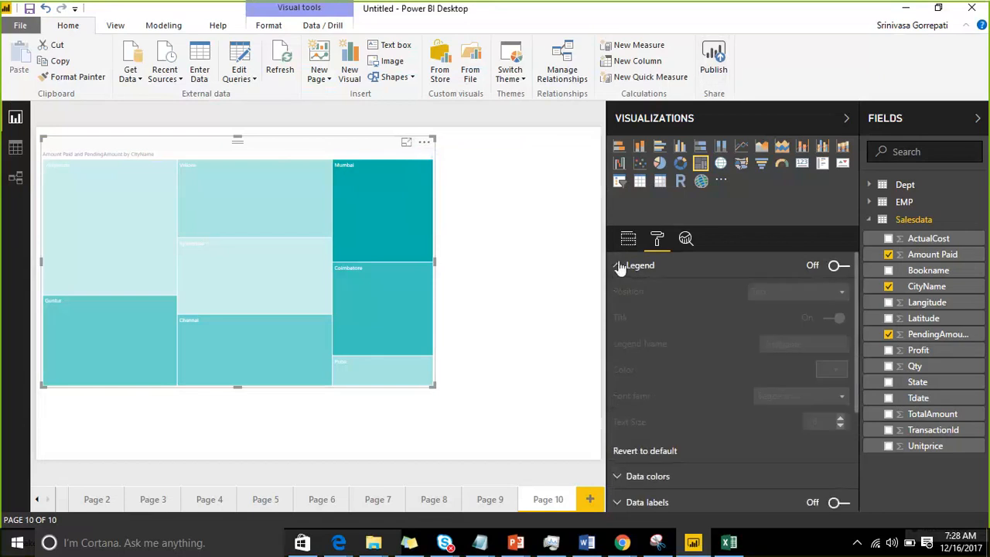
left_click(839, 266)
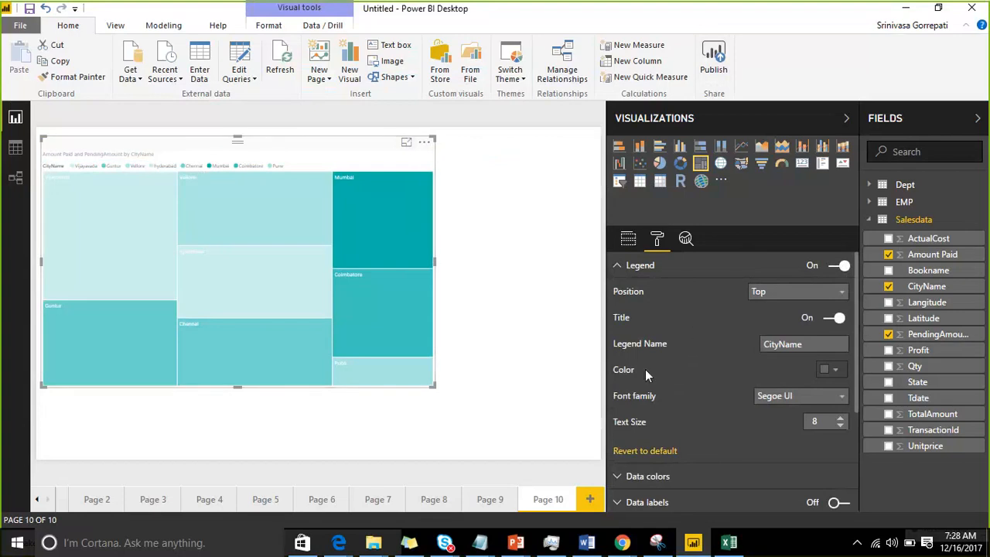
left_click(616, 266)
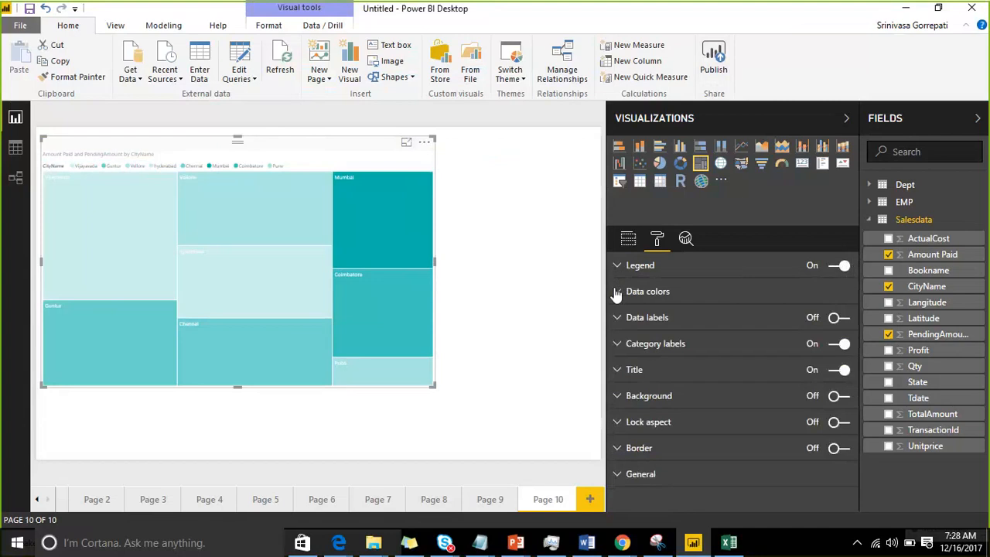
Step: Try a data colors Maximum value of 1000, inspecting the city tiles' tooltips, and clear the value
left_click(616, 294)
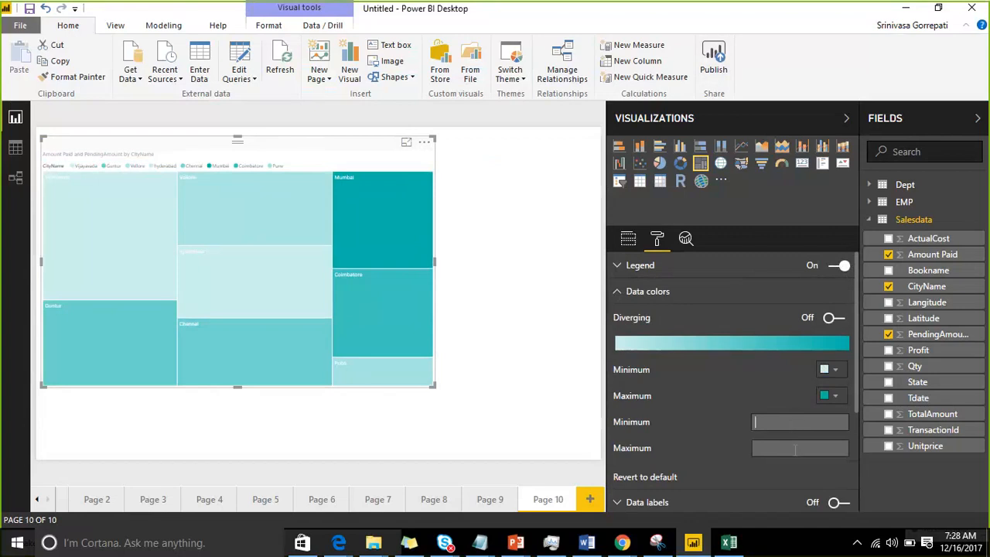
left_click(796, 450)
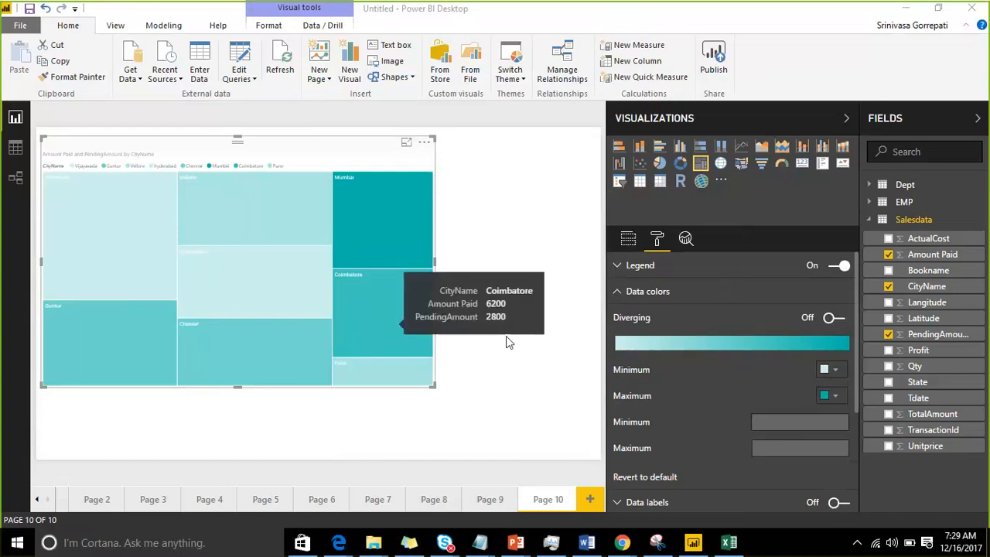
left_click(766, 449)
type("1000")
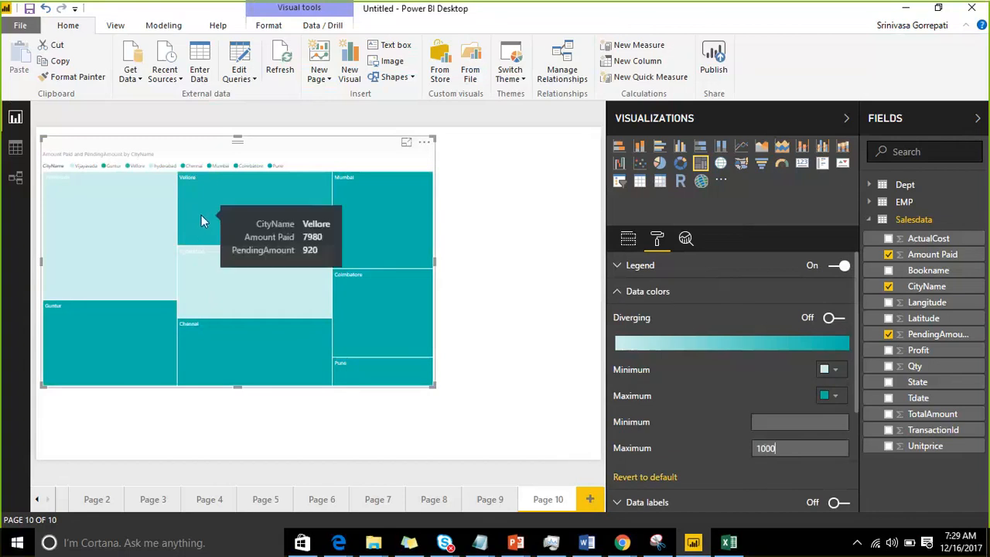
mouse_move(362, 219)
mouse_move(313, 209)
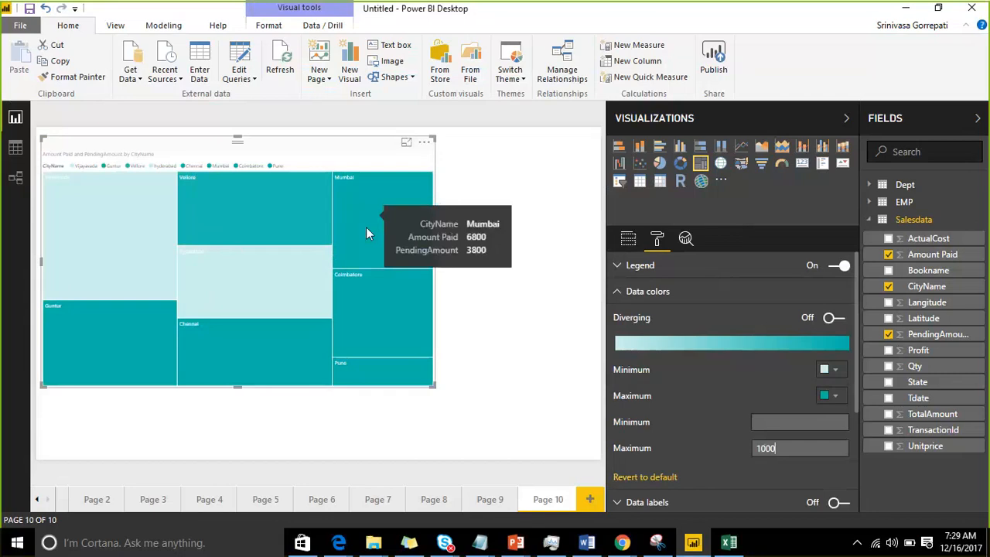
mouse_move(382, 373)
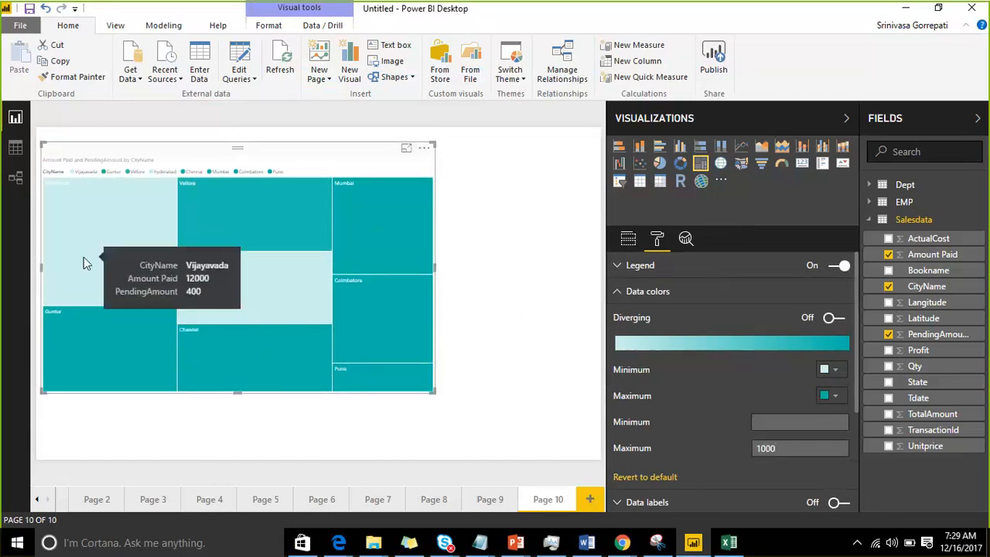
mouse_move(229, 290)
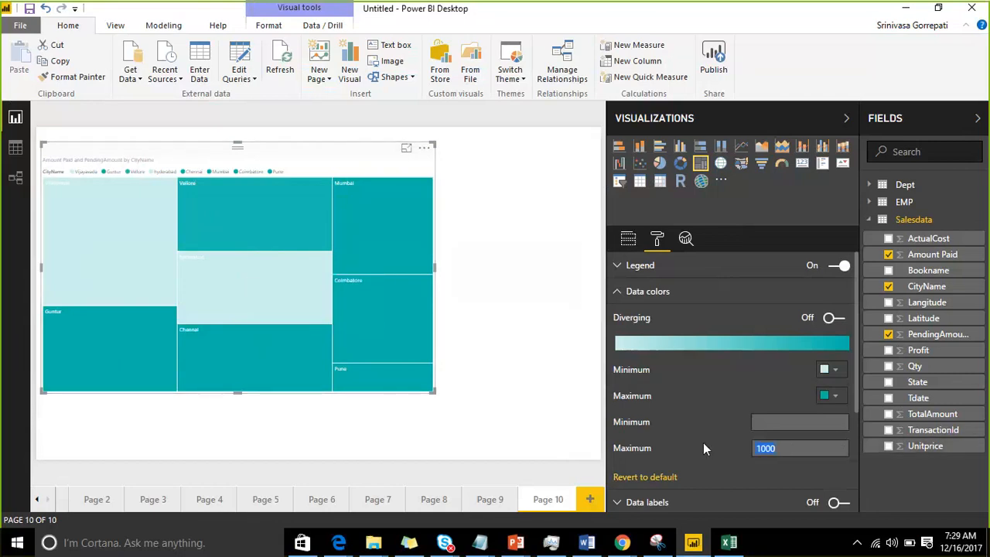
key("BackSpace")
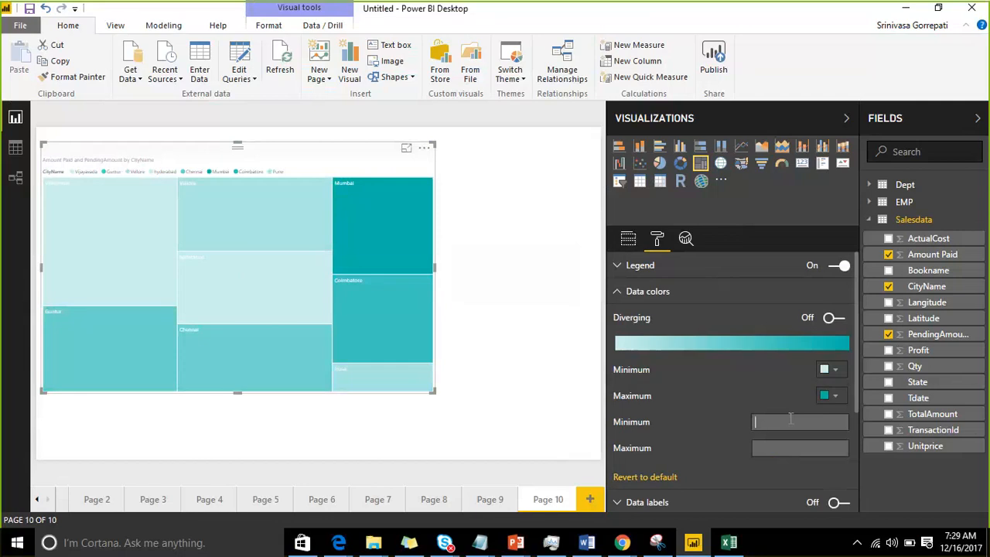
Step: Try a data colors Minimum value of 3000 with teal as the minimum color, and clear the Minimum value
type("3000")
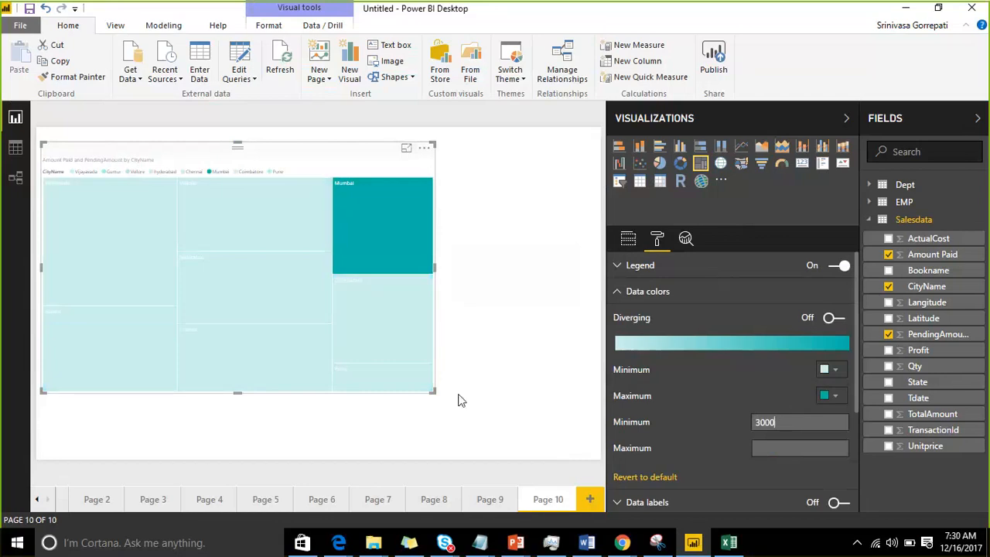
mouse_move(106, 318)
left_click(828, 370)
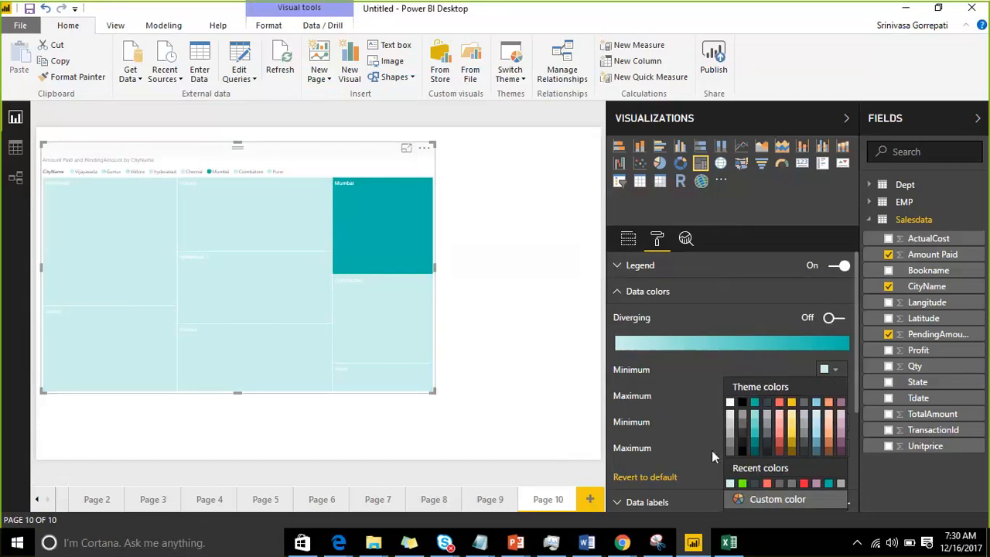
left_click(828, 484)
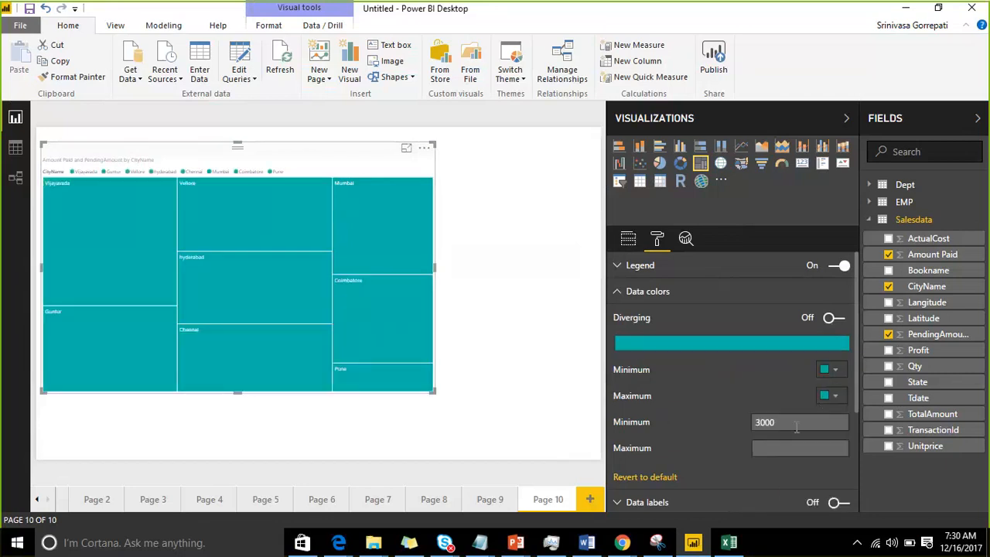
left_click_drag(796, 428, 738, 422)
key("BackSpace")
Step: Set the treemap's minimum data color to light pink and its maximum data color to a darker coral pink
left_click(835, 371)
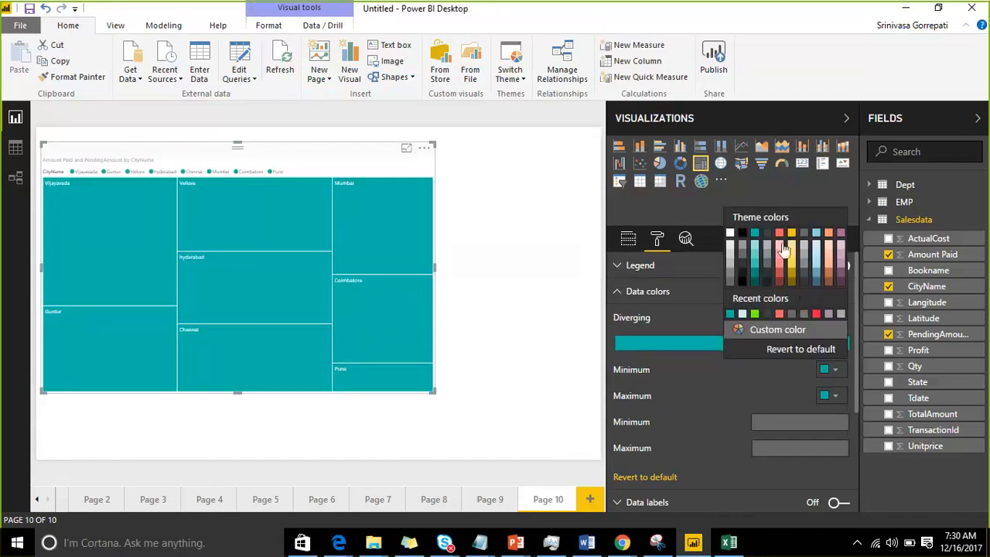
left_click(791, 283)
left_click(835, 397)
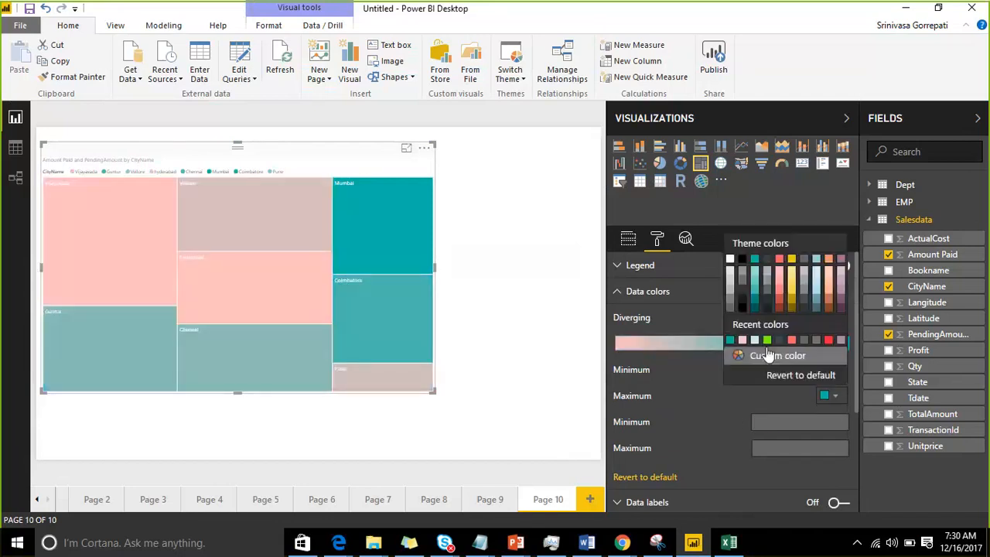
left_click(781, 300)
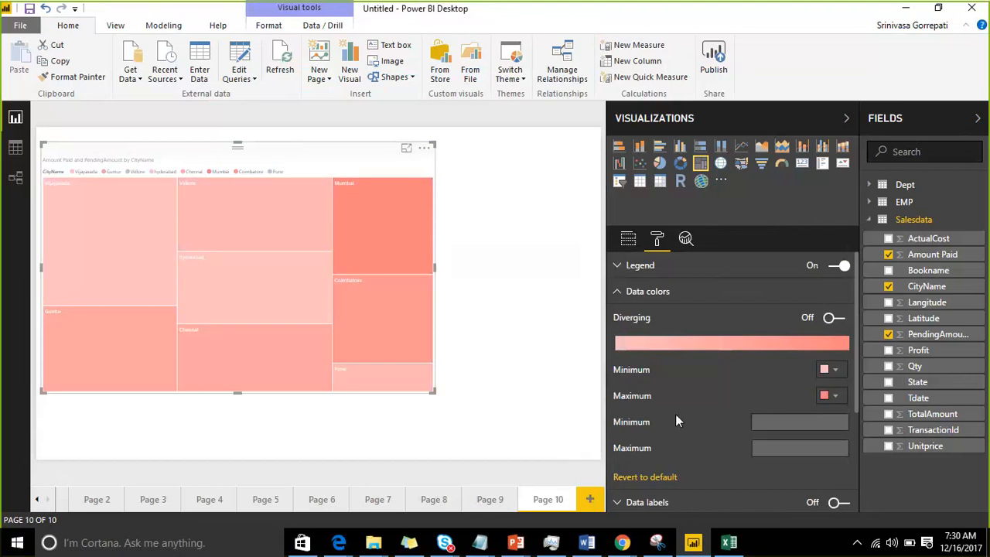
Step: Turn on the treemap's data labels and set their display units to None
scroll(675, 420, "down", 3)
left_click(774, 280)
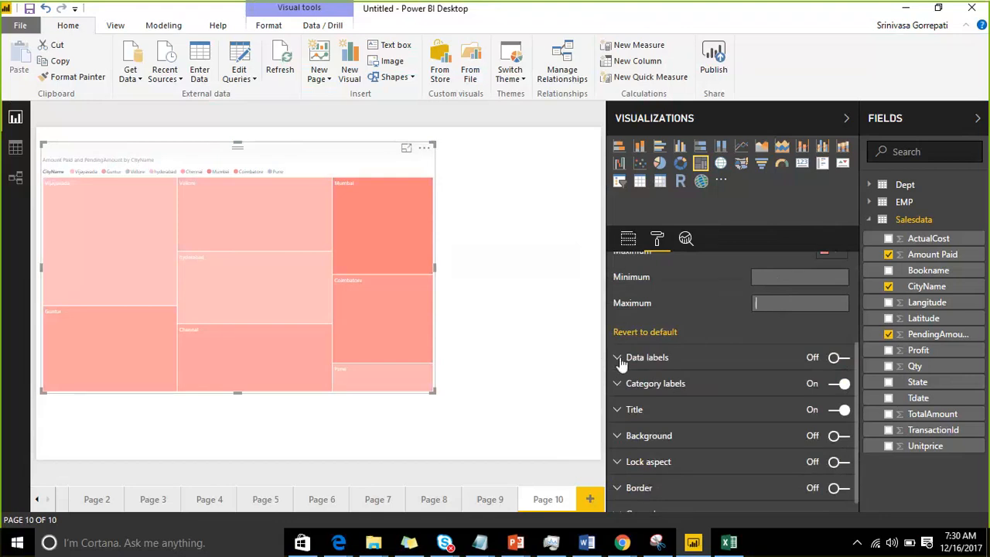
left_click(838, 358)
left_click(665, 357)
scroll(679, 353, "down", 2)
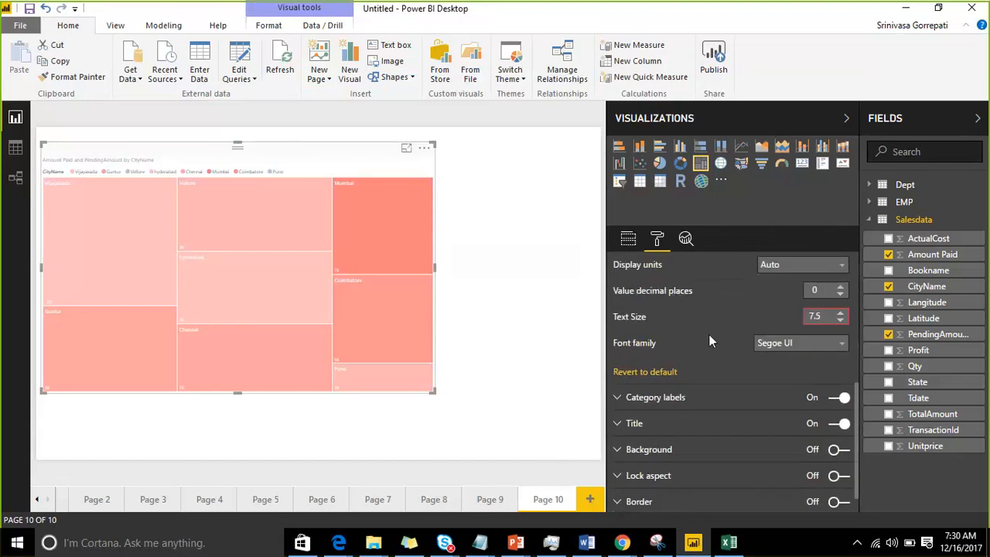
scroll(710, 337, "up", 2)
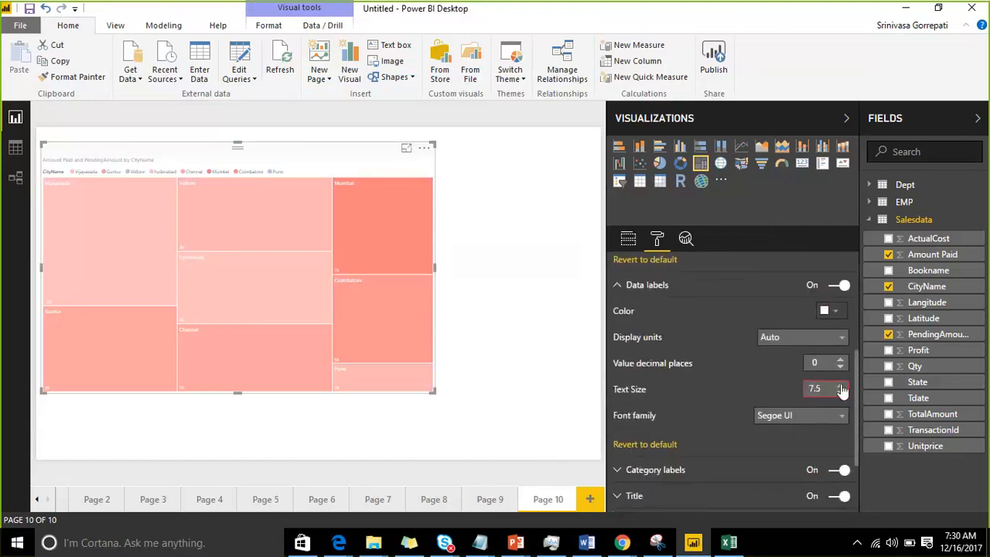
left_click(813, 339)
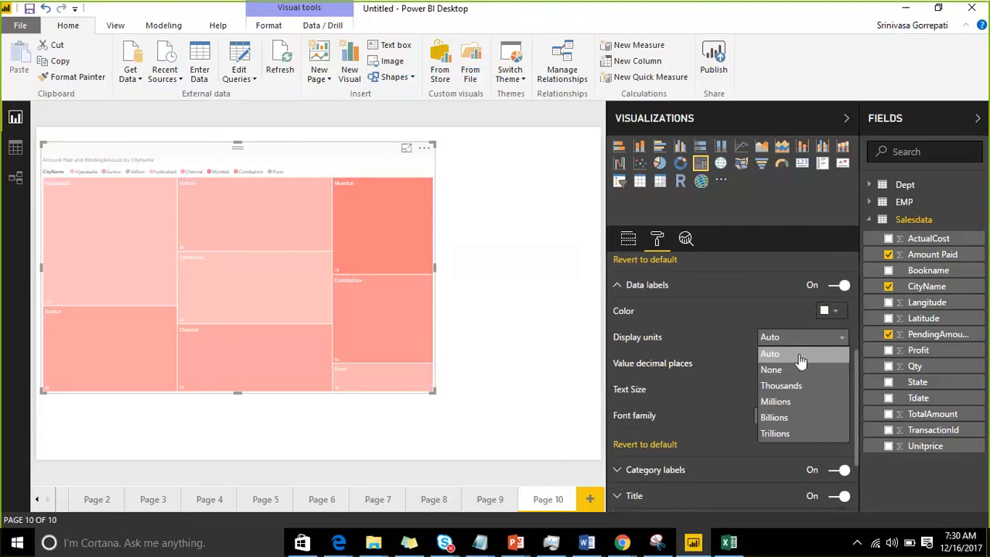
left_click(774, 369)
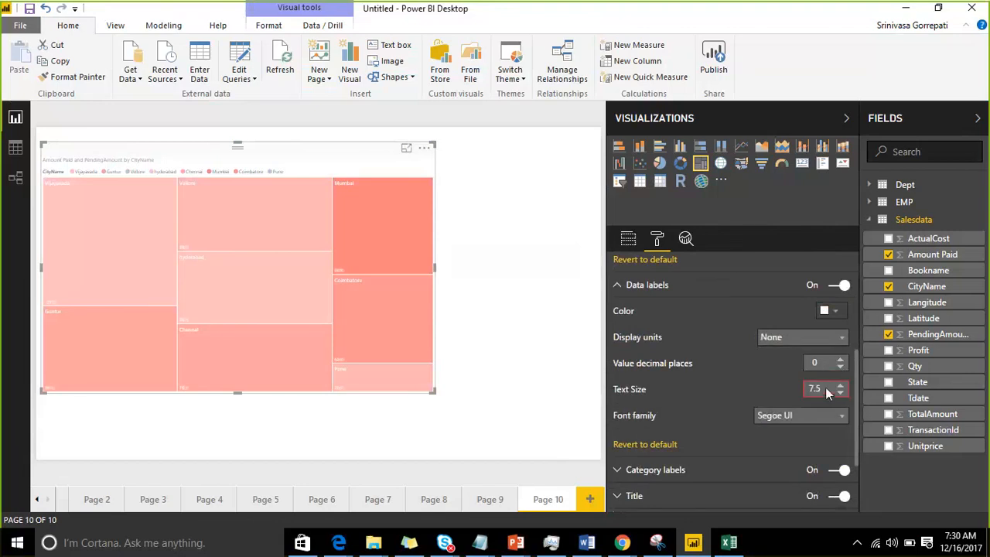
Step: Try a data label text size of 9, and set the final size to 20
left_click_drag(825, 386, 798, 385)
type("9")
key("Return")
left_click_drag(830, 391, 785, 391)
type("20")
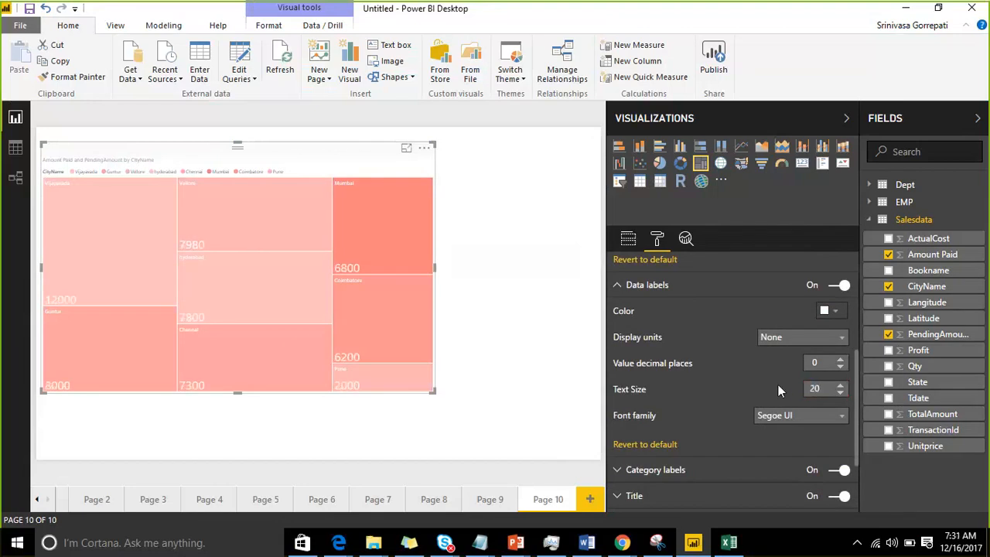
Step: Increase the text size of the treemap's category labels to 17
scroll(766, 383, "down", 1)
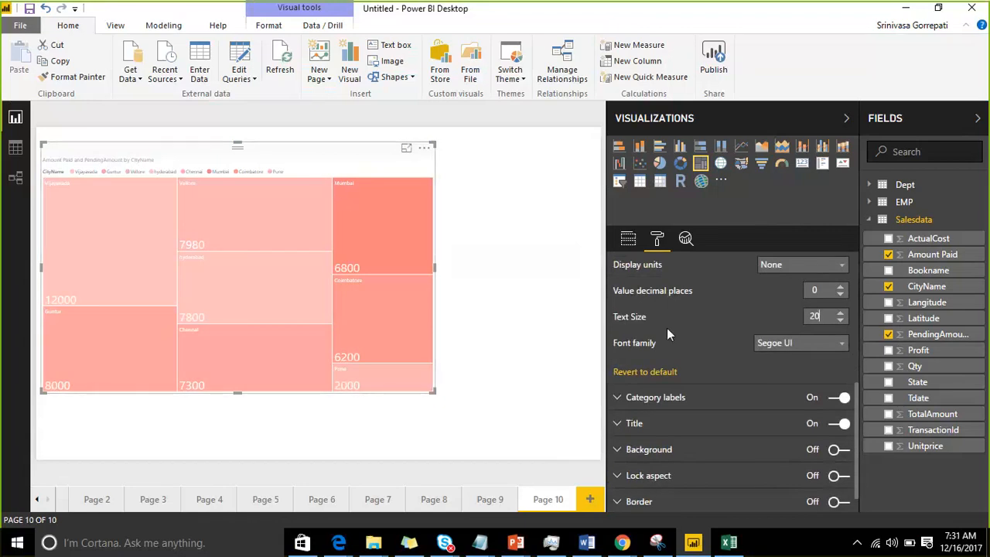
left_click(630, 396)
scroll(630, 395, "down", 2)
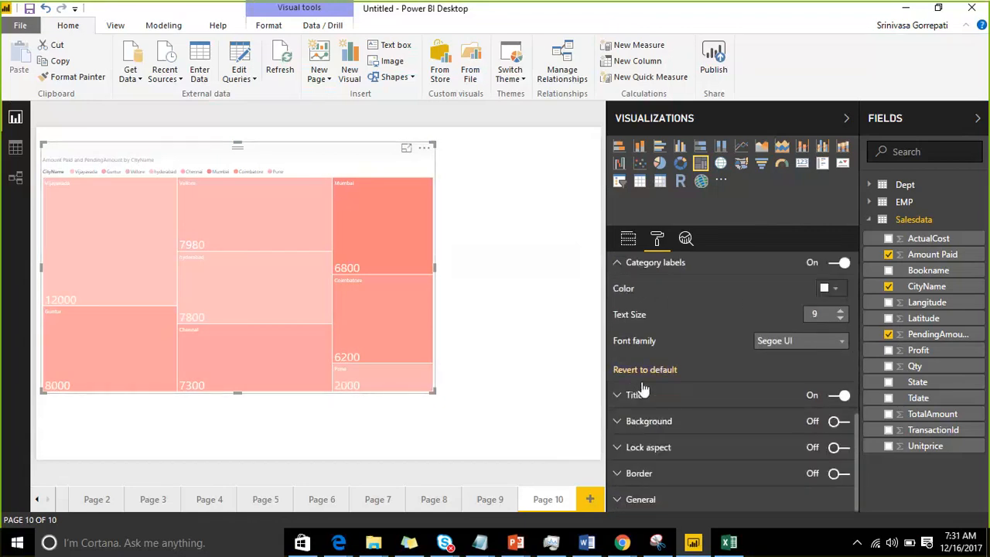
left_click(841, 311)
left_click(841, 311)
left_click(841, 311)
left_click(841, 311)
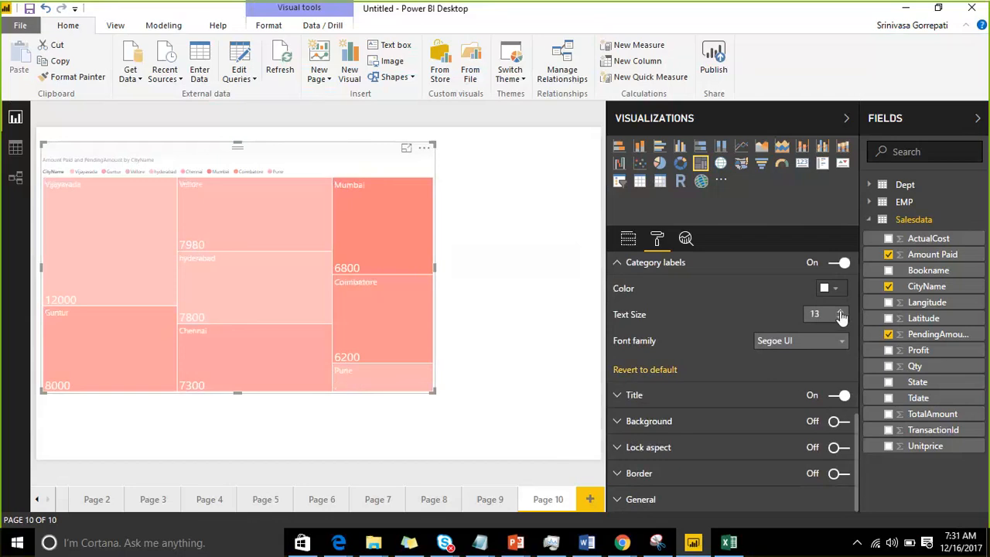
left_click(841, 311)
left_click(841, 311)
left_click(841, 311)
left_click(841, 311)
Step: Give the treemap's category labels a custom blue color
left_click(829, 294)
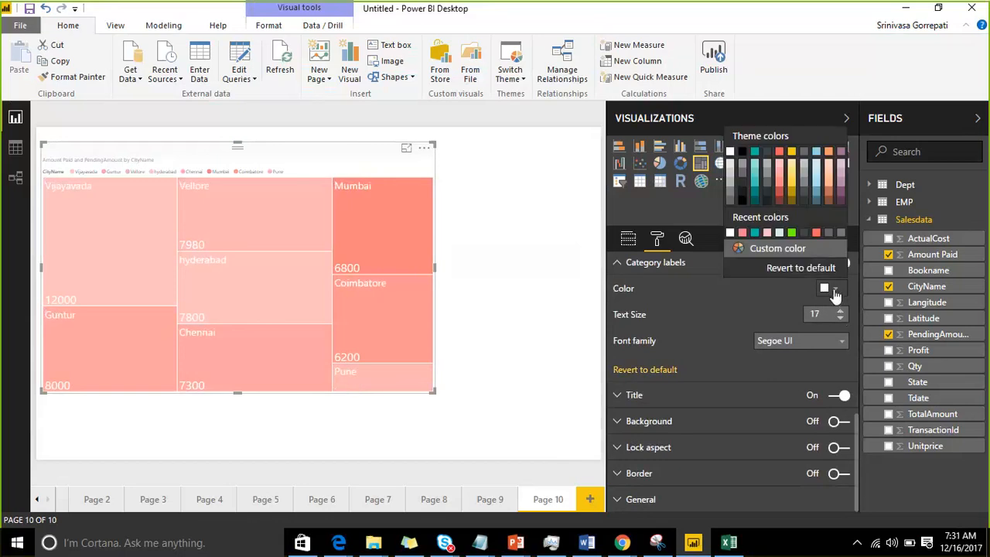
left_click(776, 248)
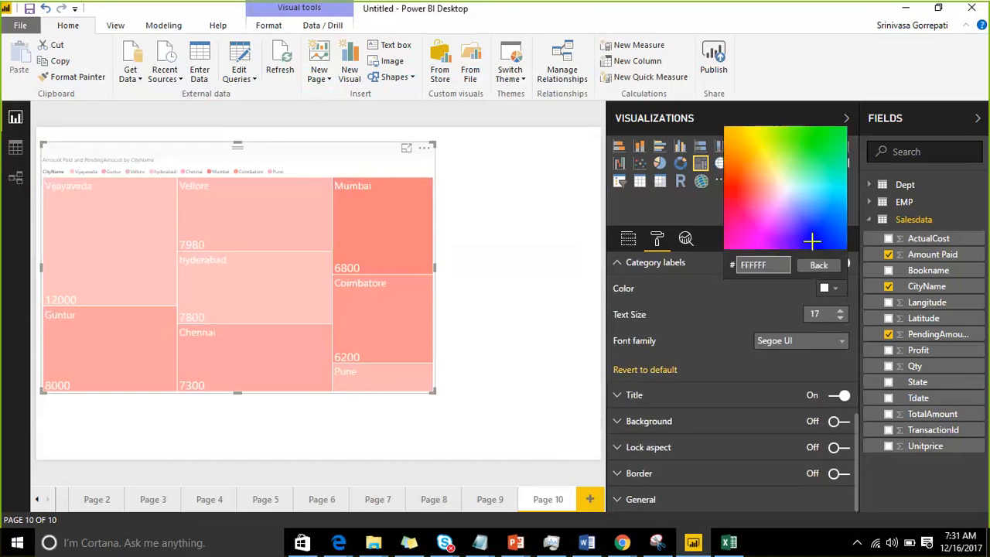
left_click(812, 237)
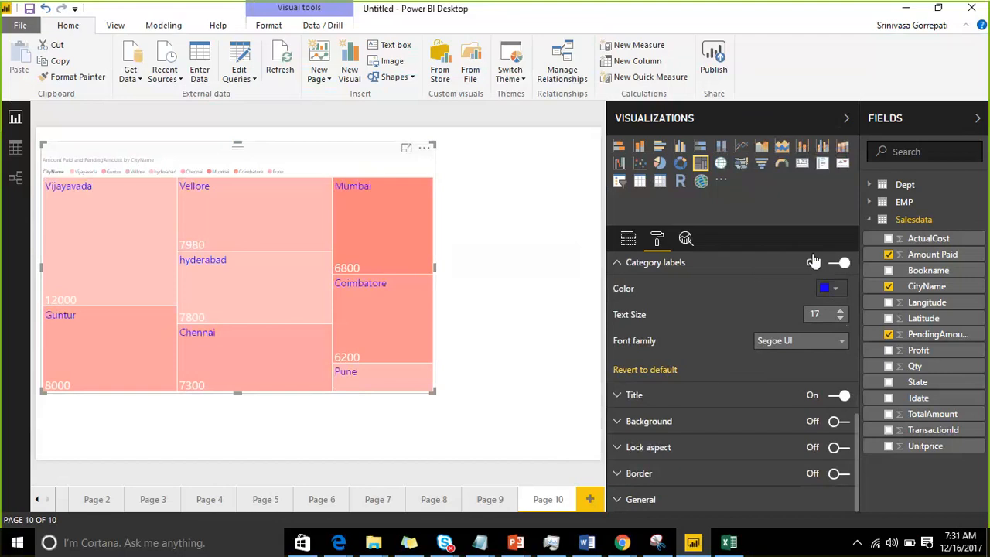
Step: Review the treemap's title formatting options, including font color, alignment and text size
left_click(626, 396)
scroll(642, 387, "down", 3)
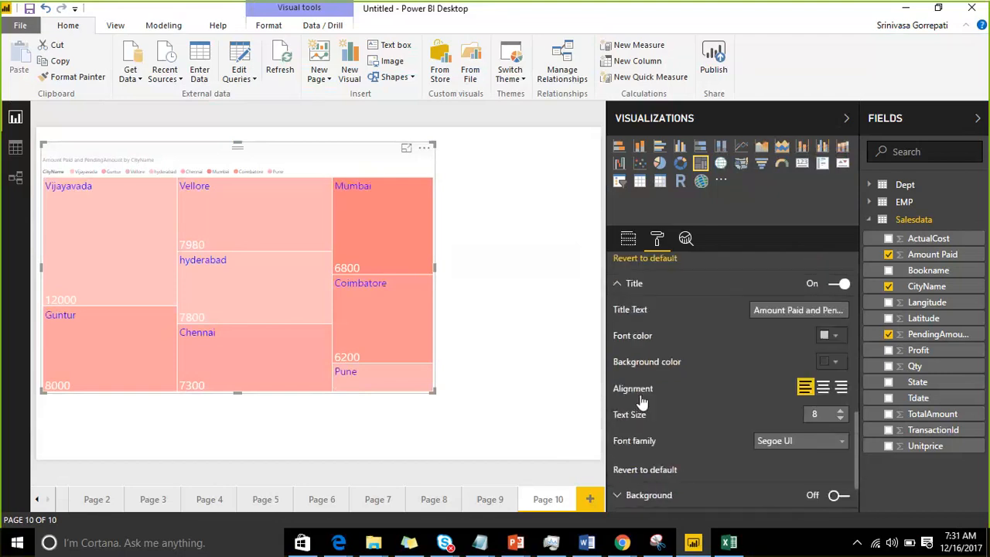
scroll(704, 368, "down", 2)
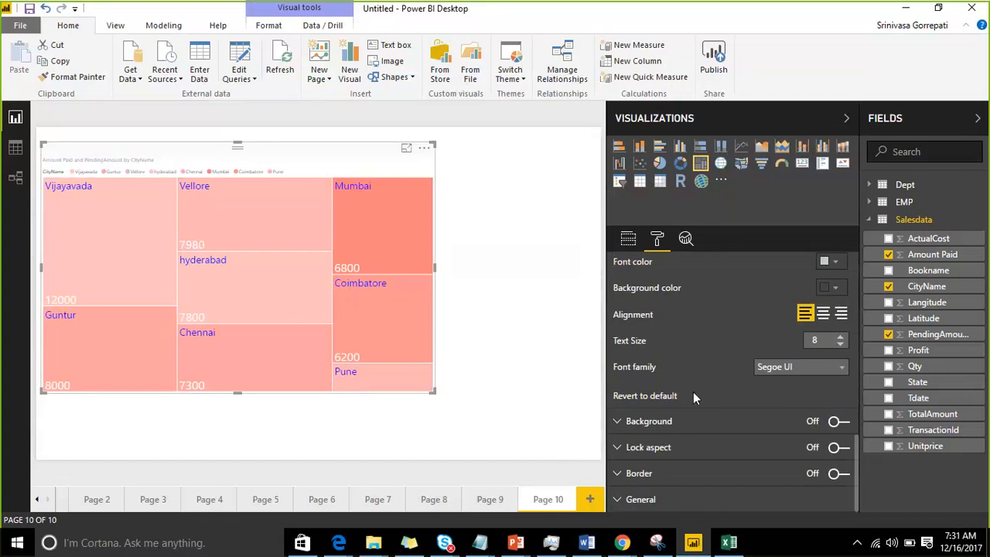
Step: Collapse the Data colors, Data labels, Category labels and Title format sections, and collapse the Visualizations and Fields panes
scroll(693, 395, "up", 10)
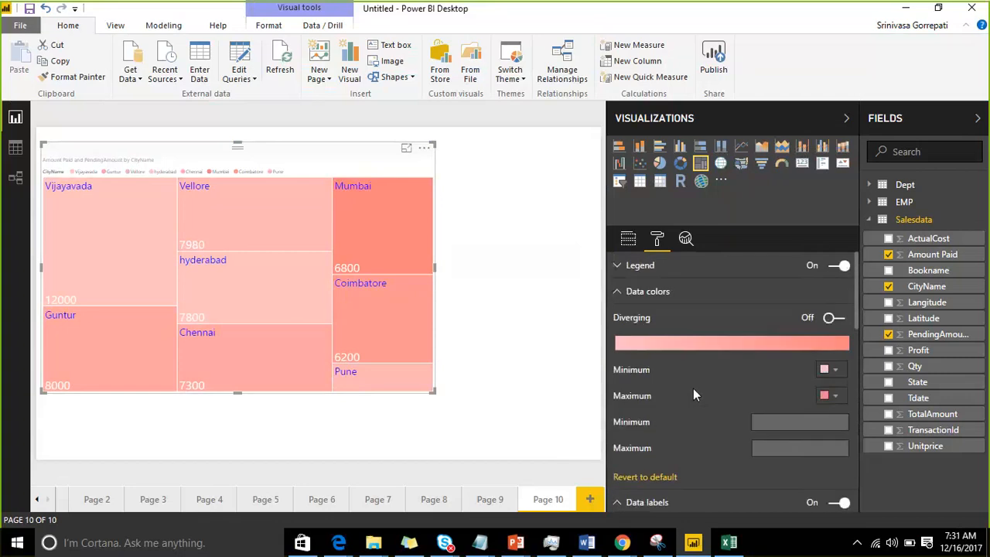
left_click(615, 293)
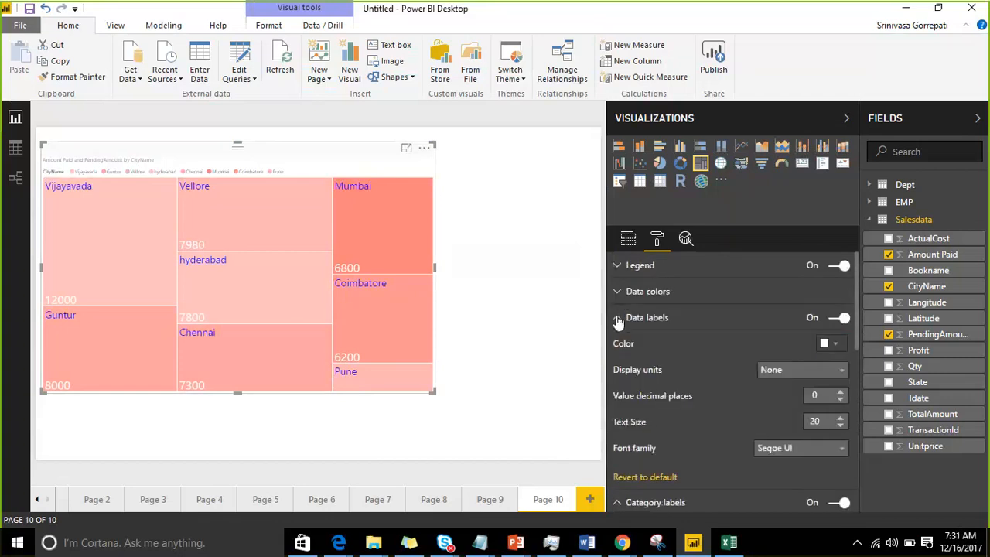
left_click(618, 319)
left_click(617, 343)
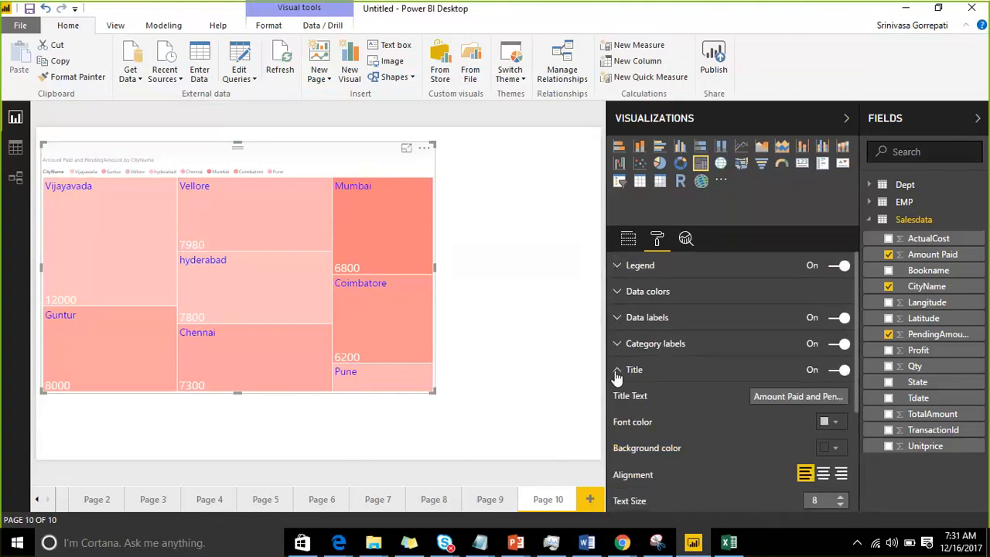
left_click(616, 370)
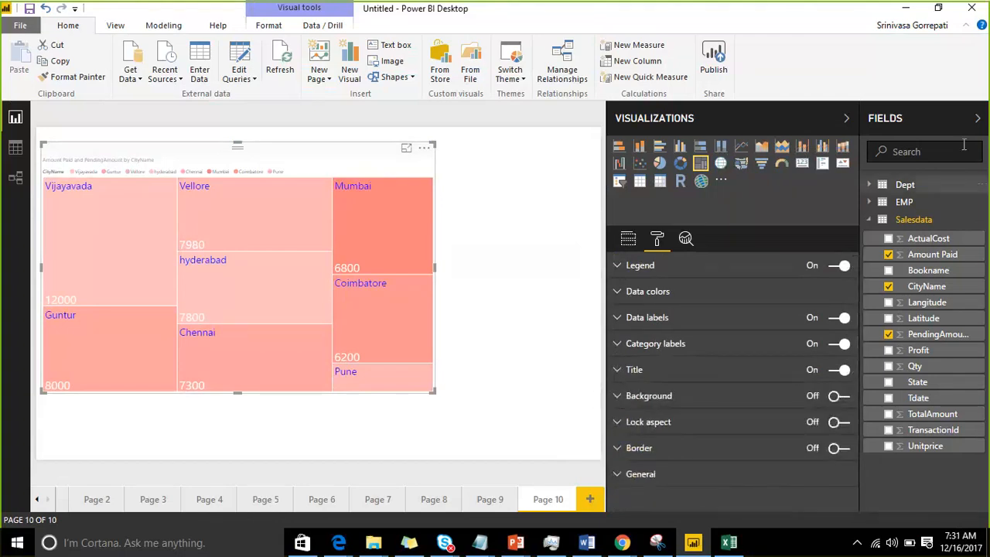
left_click(949, 122)
left_click(950, 122)
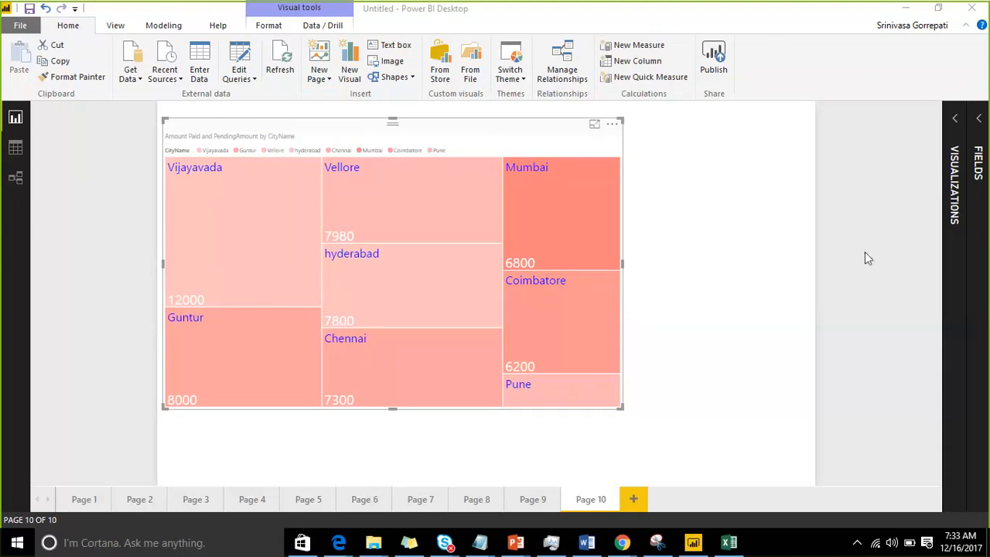
Step: Lower the system headphone volume to 48, trying 70 and 55 on the way
left_click(892, 542)
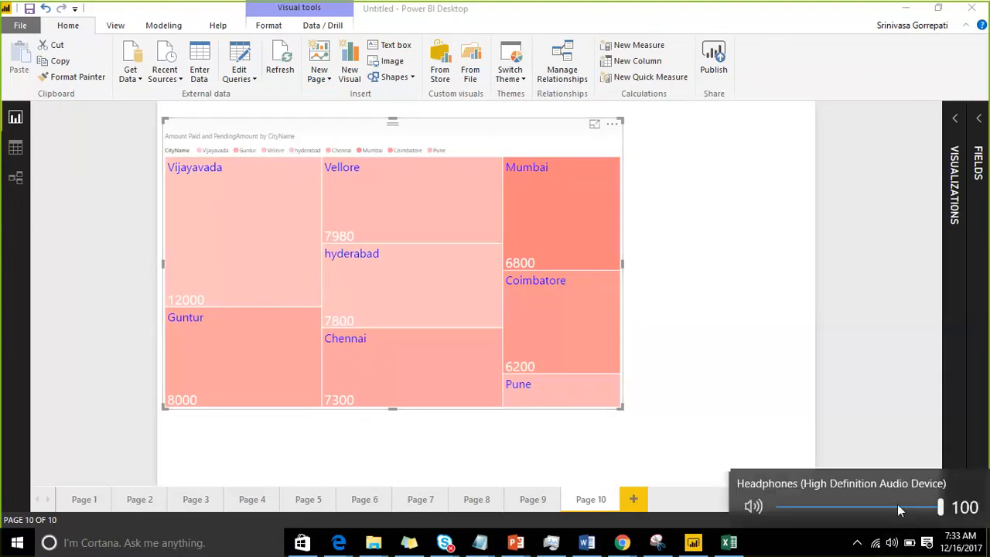
left_click(893, 507)
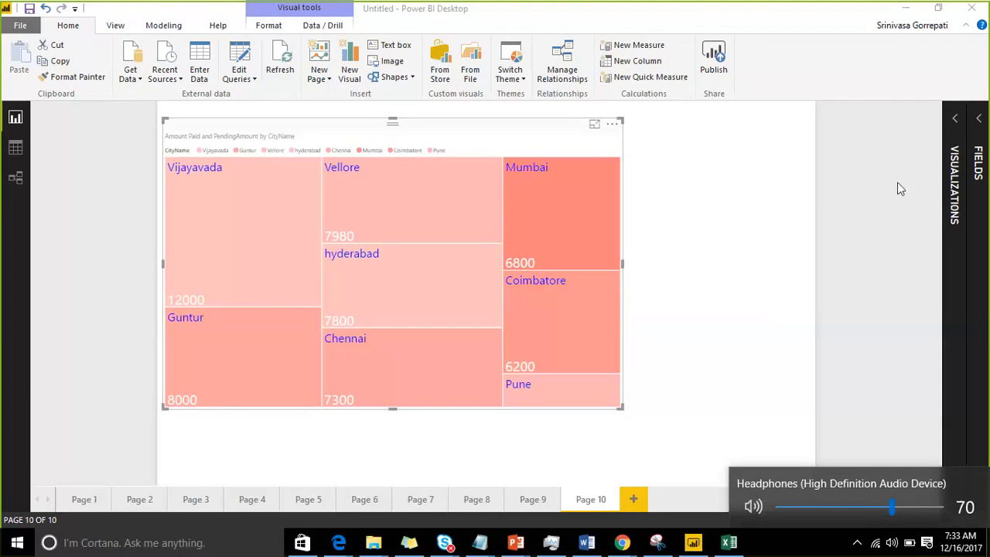
left_click(869, 507)
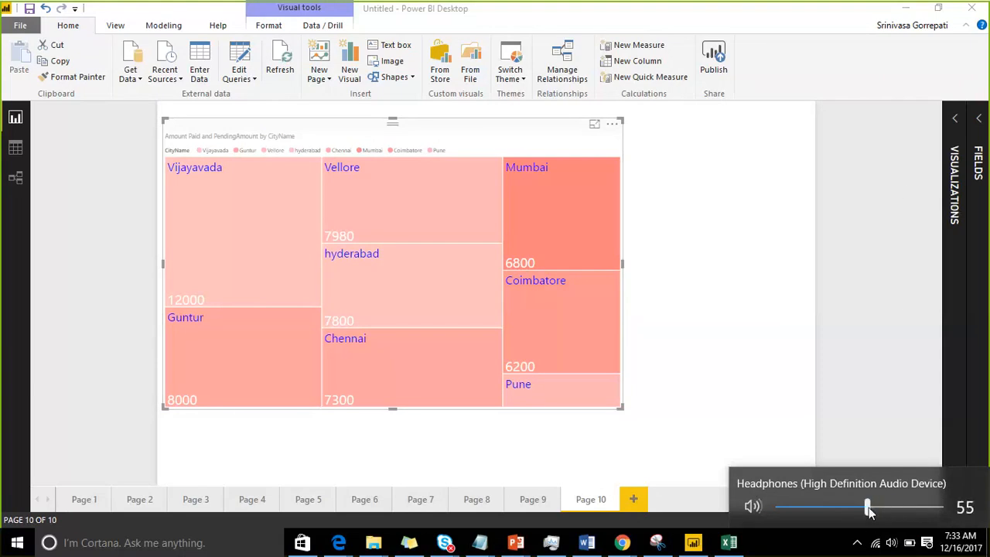
left_click_drag(868, 507, 856, 507)
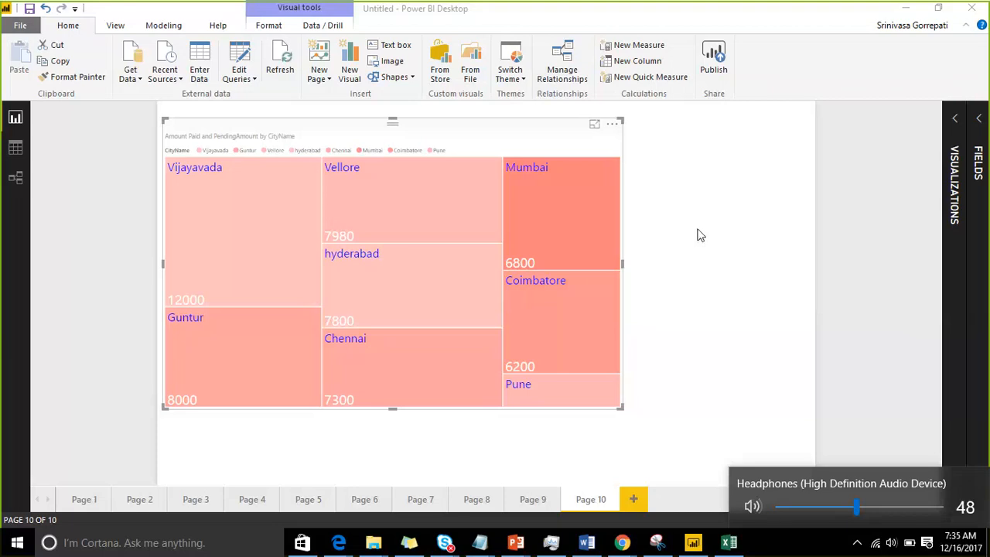
Step: Raise the headphone volume to 56
mouse_move(447, 249)
left_click(835, 506)
left_click(870, 507)
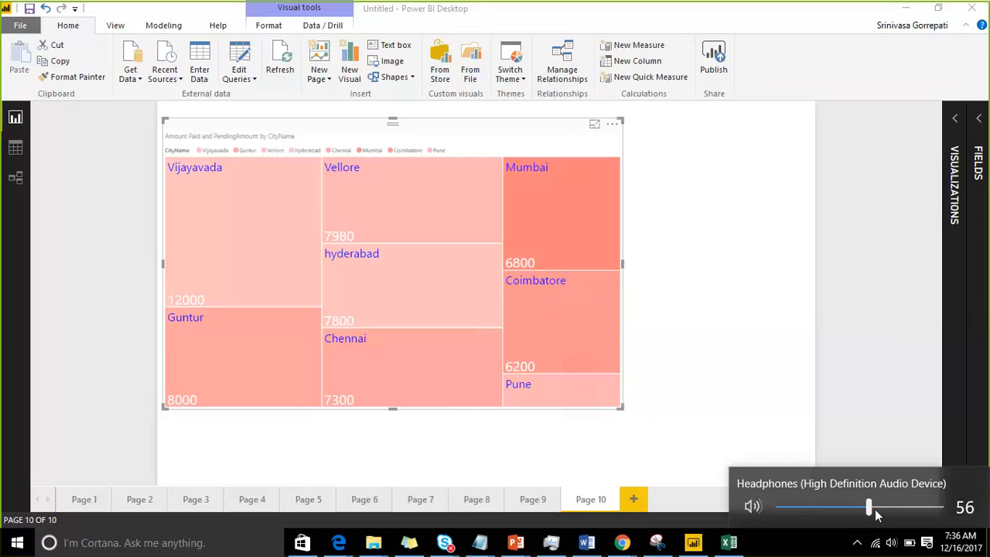
Step: Adjust the headphone volume up and down, trying 69, and leave it at 59
key("XF86AudioRaiseVolume")
key("XF86AudioRaiseVolume")
key("XF86AudioRaiseVolume")
key("XF86AudioRaiseVolume")
key("XF86AudioRaiseVolume")
key("XF86AudioLowerVolume")
key("XF86AudioLowerVolume")
key("XF86AudioLowerVolume")
key("XF86AudioLowerVolume")
key("XF86AudioLowerVolume")
key("XF86AudioLowerVolume")
key("XF86AudioLowerVolume")
left_click(890, 507)
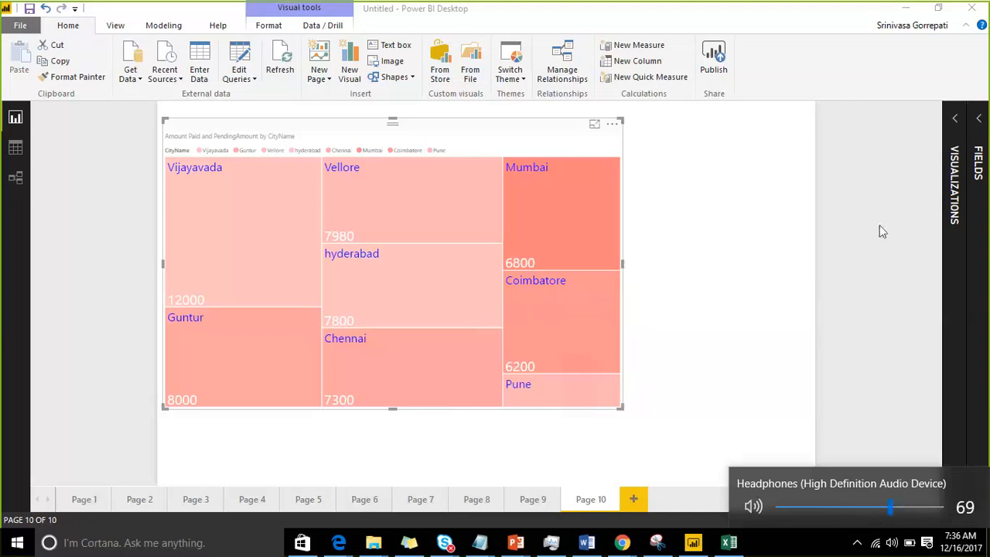
key("XF86AudioLowerVolume")
key("XF86AudioLowerVolume")
key("XF86AudioLowerVolume")
key("XF86AudioLowerVolume")
key("XF86AudioLowerVolume")
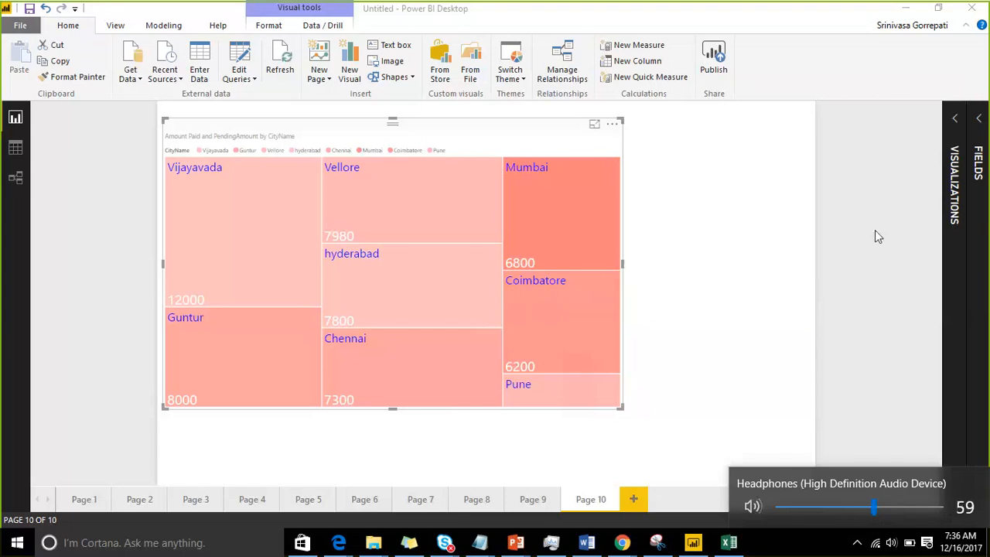